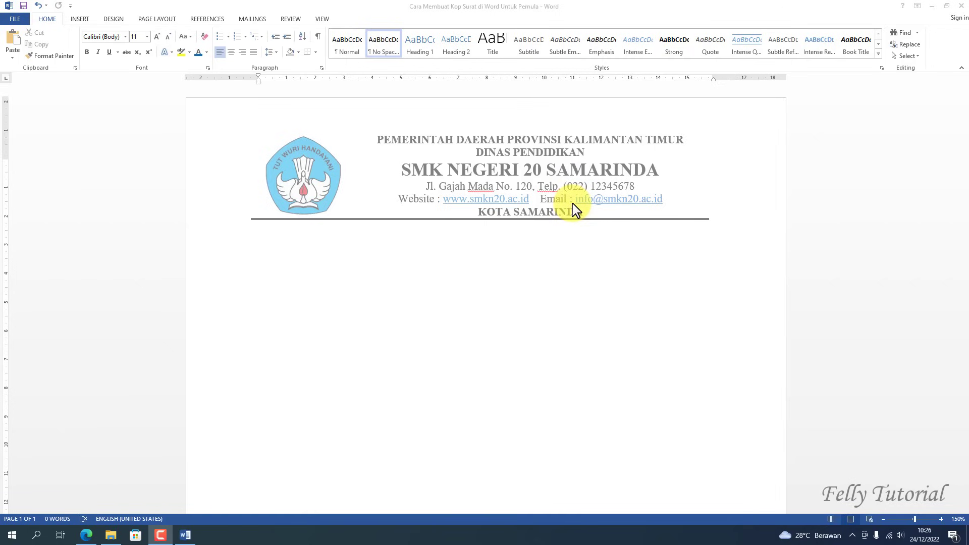
# - Examine the finished letterhead in the document's header area, leaving the header closed again
pyautogui.doubleClick(634, 154)
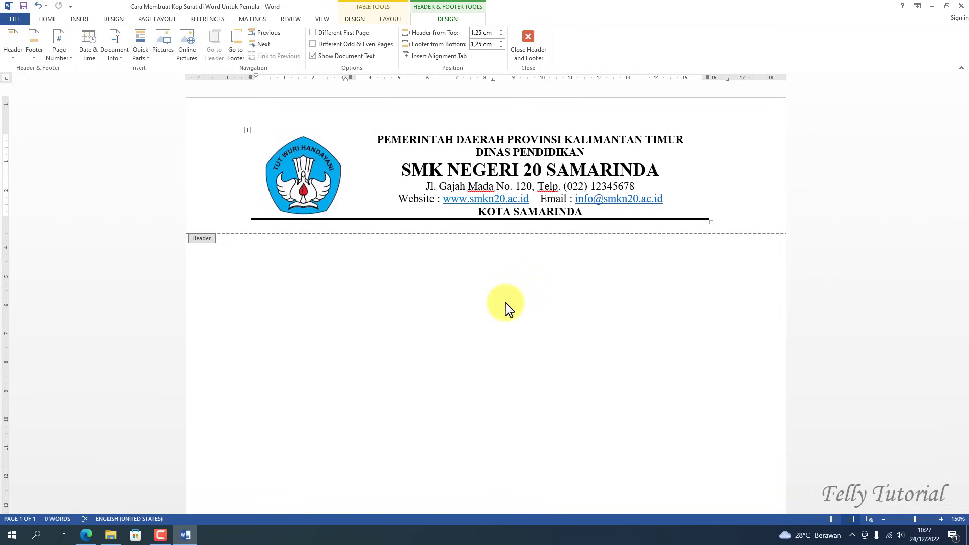
pyautogui.click(530, 43)
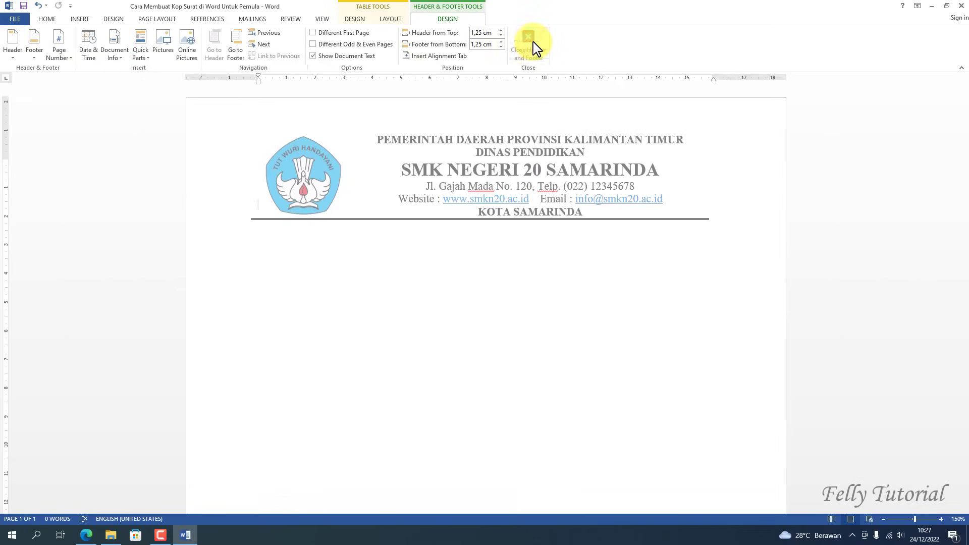
# - Create a new blank document and apply the No Spacing style to its first paragraph
pyautogui.click(5, 19)
pyautogui.click(32, 59)
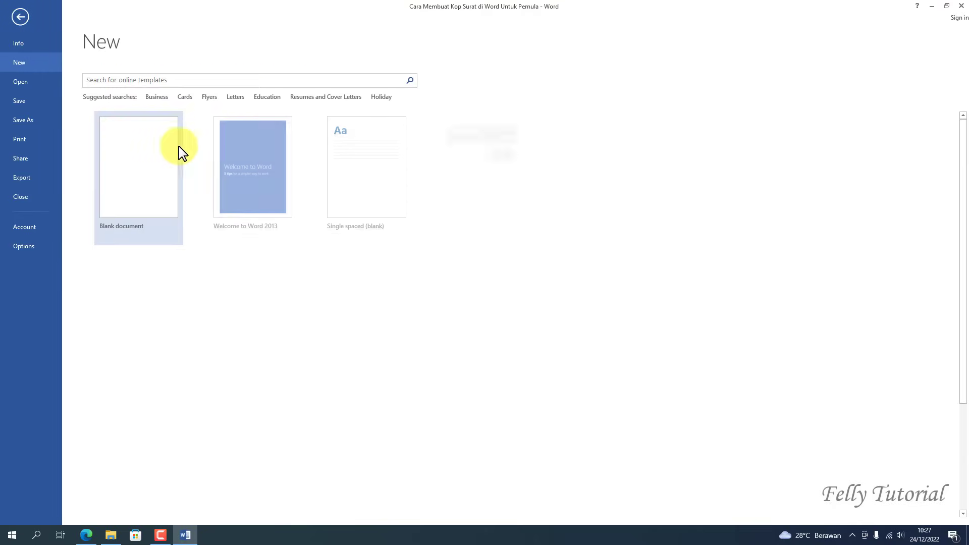
pyautogui.click(150, 161)
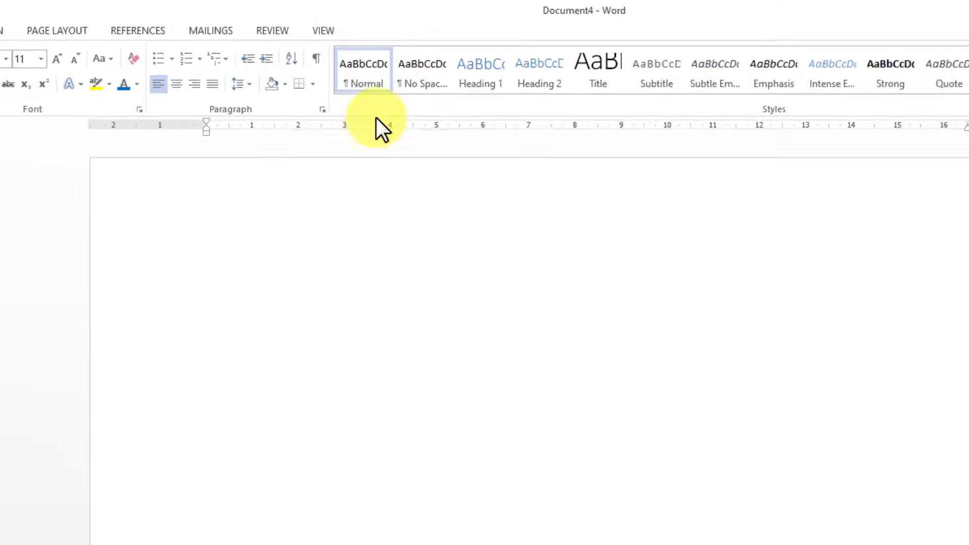
pyautogui.click(444, 86)
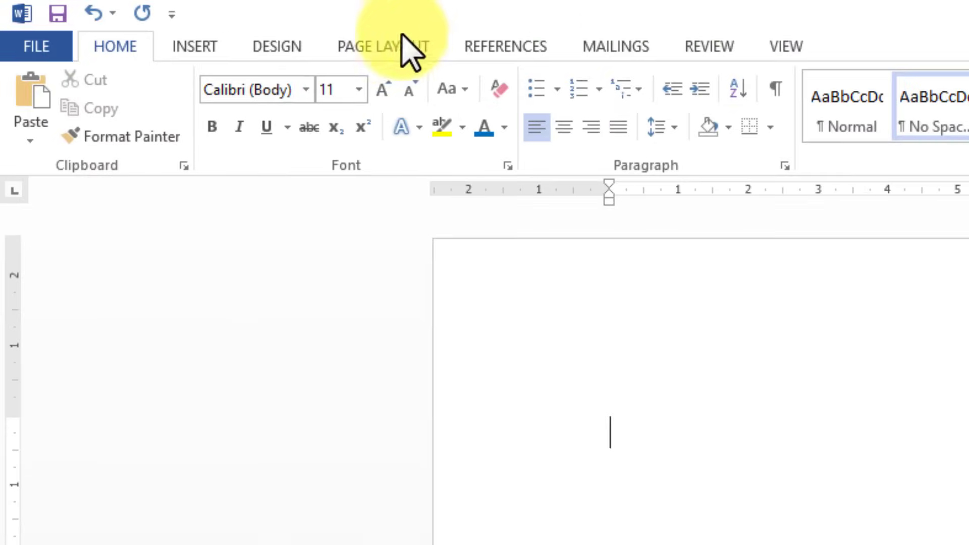
# - Set the paper size to A4 (21 cm x 29,7 cm) and the margins to Normal, 2,54 cm on every side
pyautogui.click(392, 39)
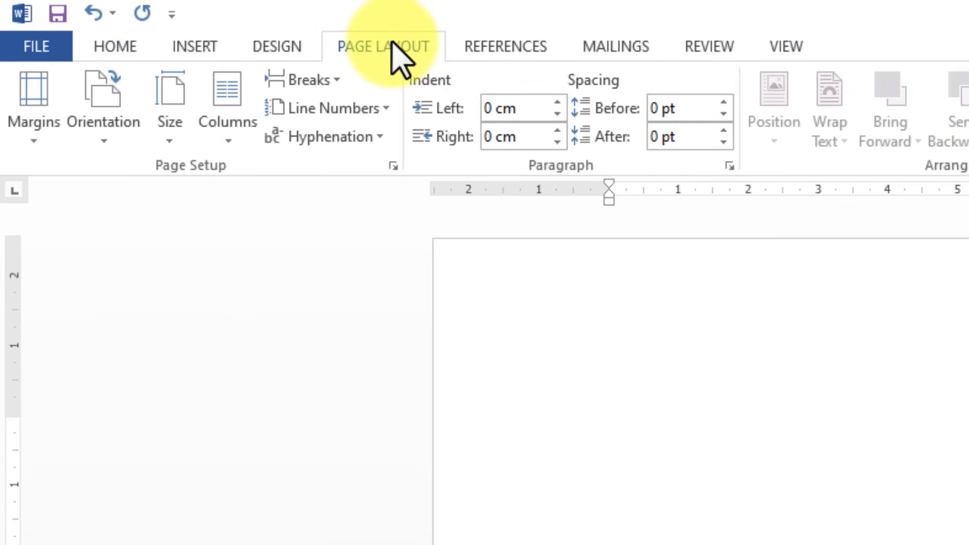
pyautogui.click(166, 131)
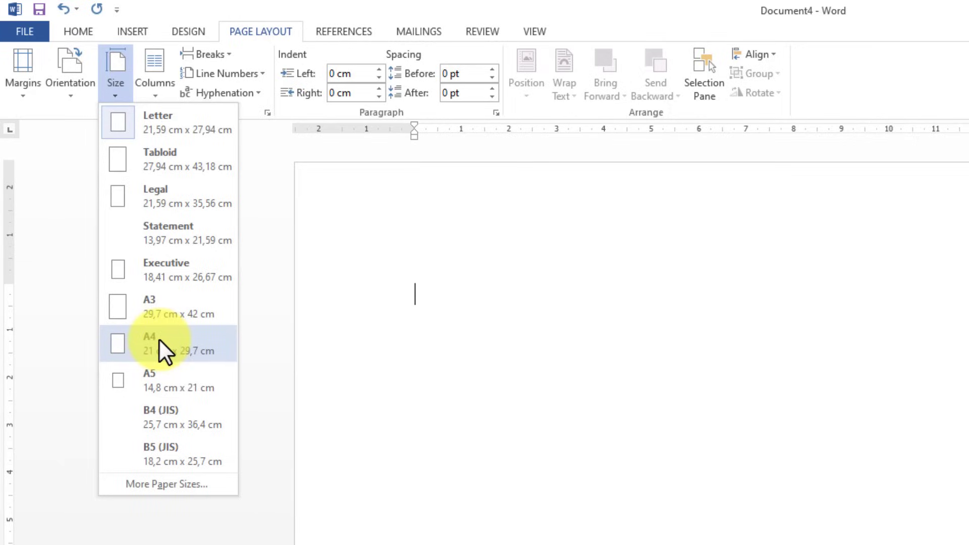
pyautogui.click(158, 338)
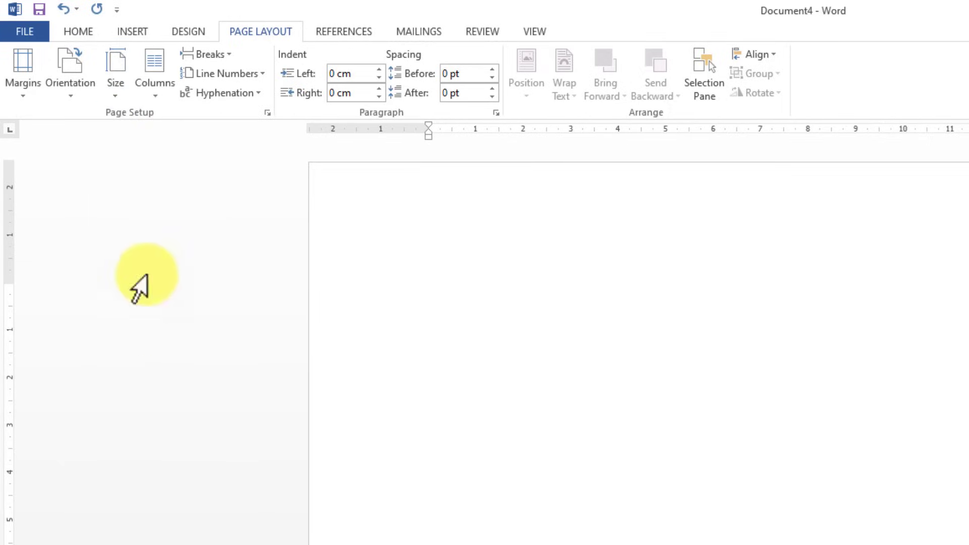
pyautogui.click(22, 86)
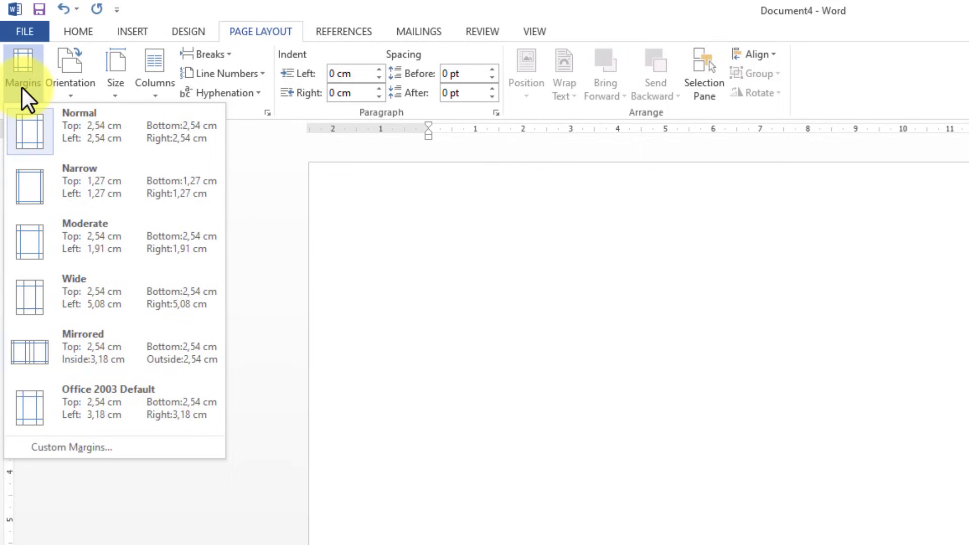
pyautogui.click(91, 134)
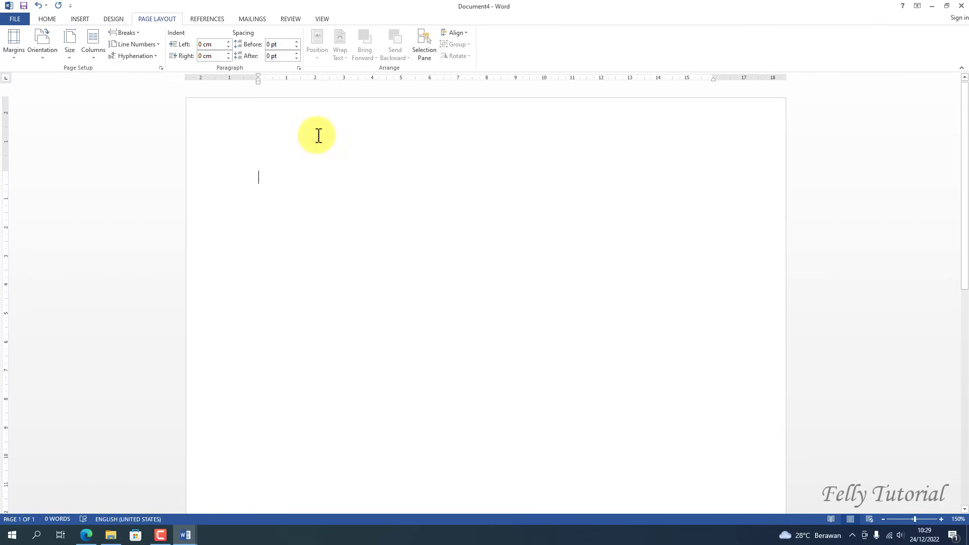
# - Open the page header for editing and insert a table with two columns and one row
pyautogui.doubleClick(401, 129)
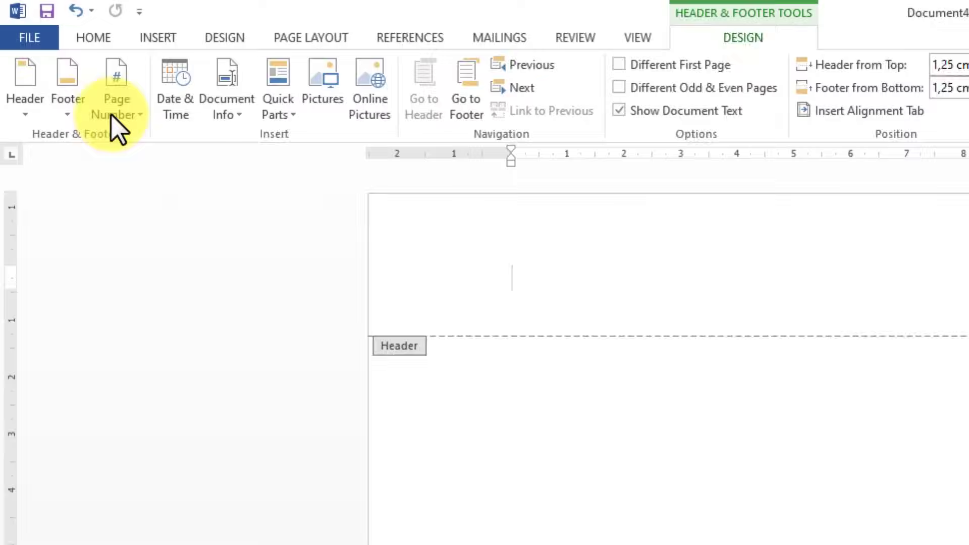
pyautogui.click(147, 38)
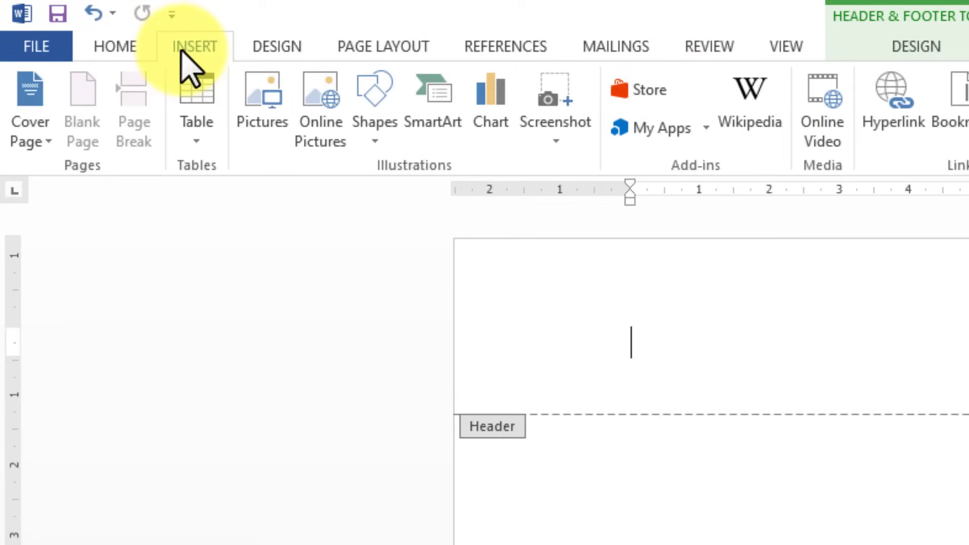
pyautogui.click(196, 141)
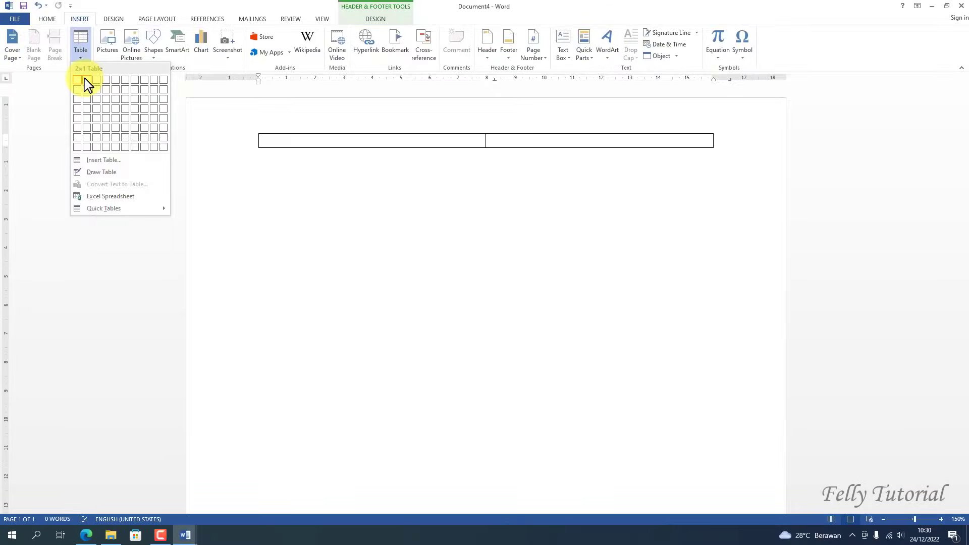
pyautogui.click(85, 81)
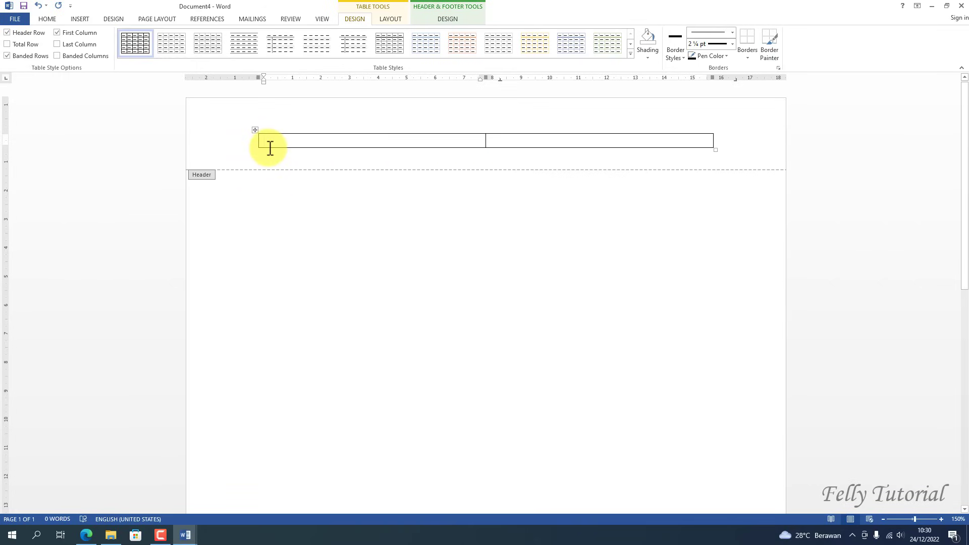
# - Enlarge the header table's row to about 2.5 cm high and narrow its first column to about 4 cm
pyautogui.moveTo(266, 147); pyautogui.dragTo(263, 202)
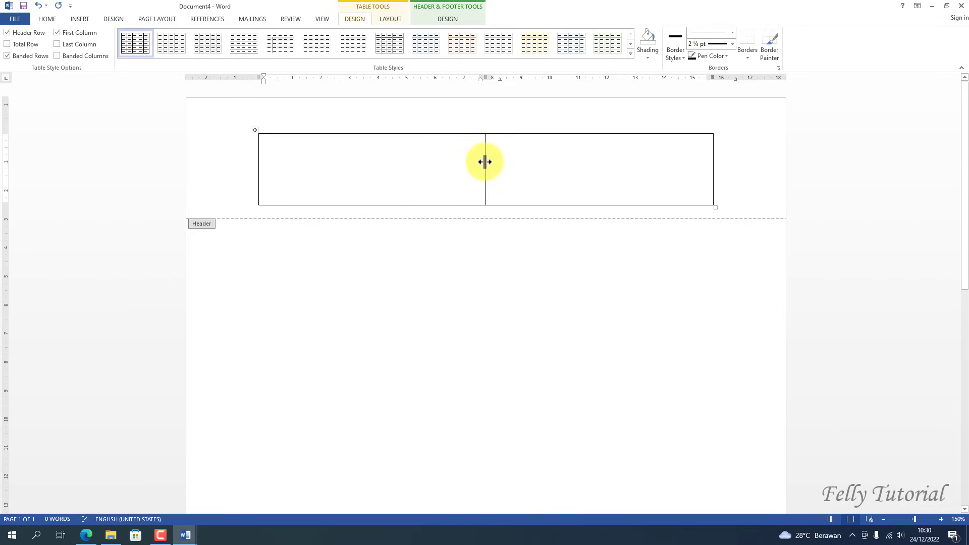
pyautogui.moveTo(485, 162); pyautogui.dragTo(376, 172)
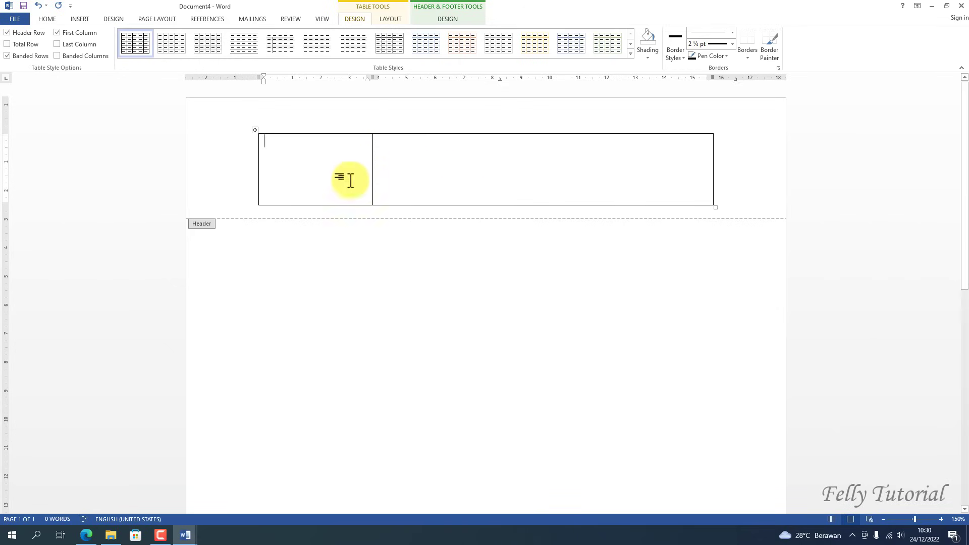
pyautogui.click(305, 158)
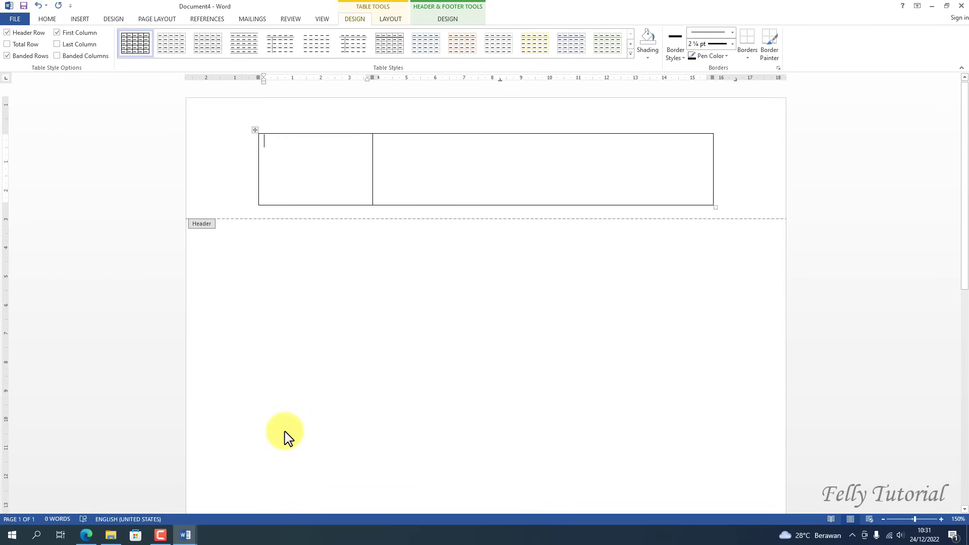
# - Switch to the document "Cara Membuat Kop Surat di Word Untuk Pemula" and copy all six lines of letterhead text from its header
pyautogui.click(189, 534)
pyautogui.click(136, 488)
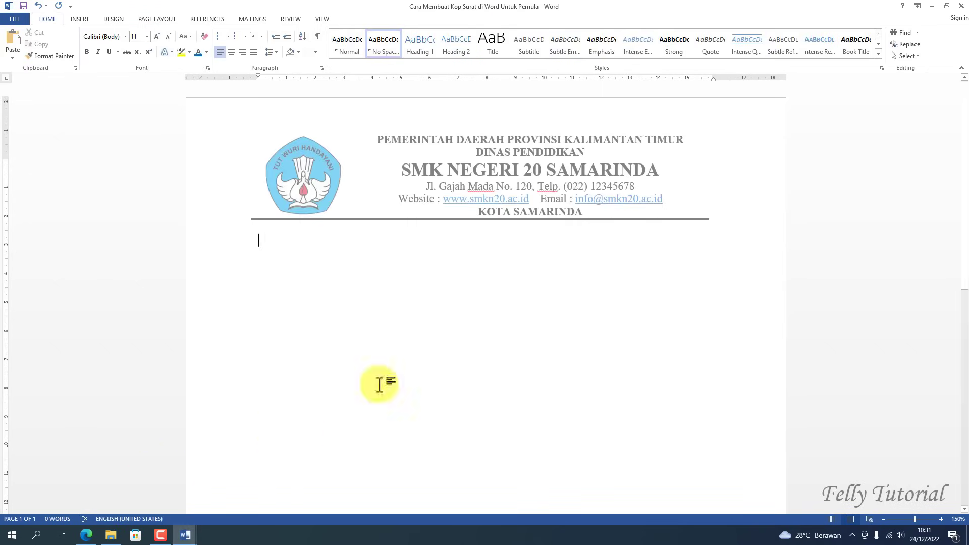
pyautogui.doubleClick(653, 160)
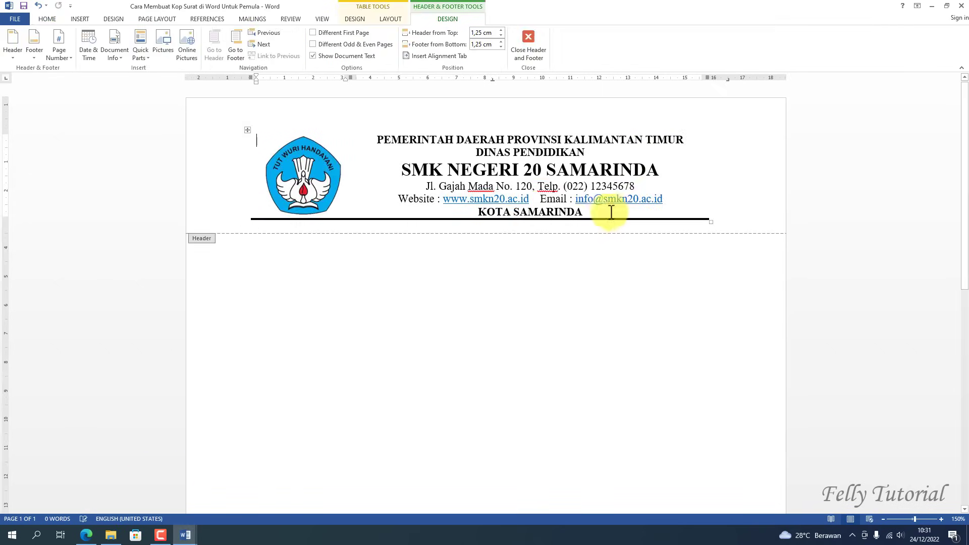
pyautogui.click(592, 213)
pyautogui.moveTo(592, 213); pyautogui.dragTo(385, 135)
pyautogui.hotkey('ctrl', 'c')
pyautogui.rightClick(455, 153)
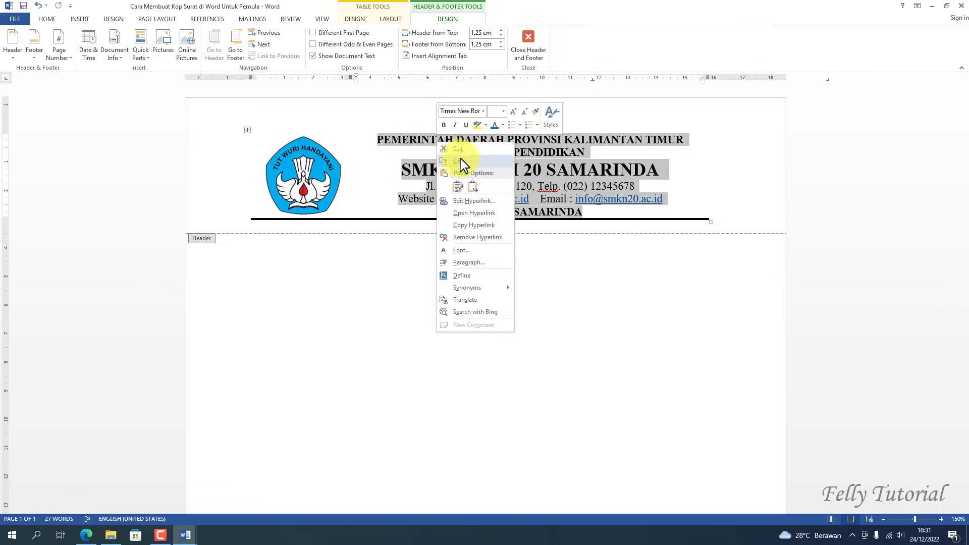
pyautogui.click(469, 188)
# - Return to Document4 and paste the letterhead text into the table's wide second cell, keeping text only
pyautogui.click(184, 534)
pyautogui.click(212, 524)
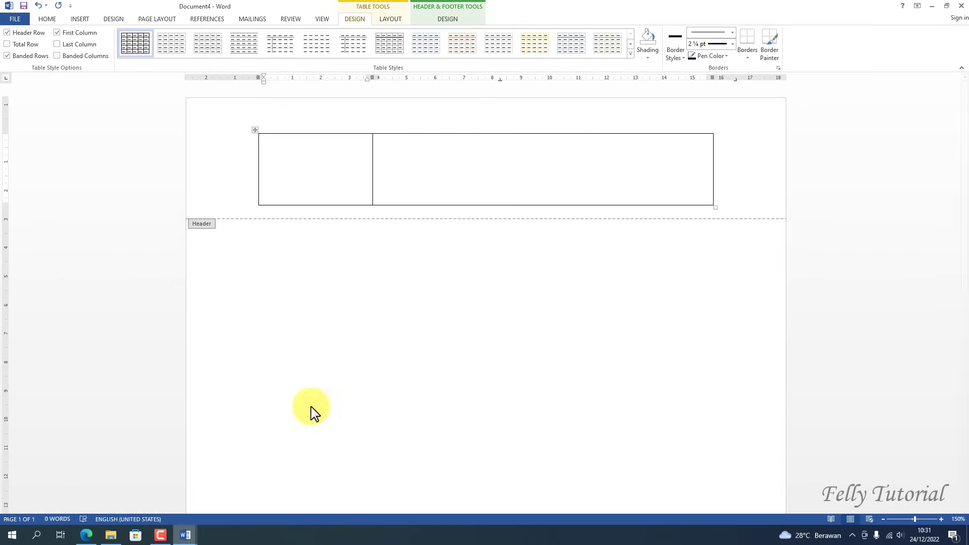
pyautogui.rightClick(411, 143)
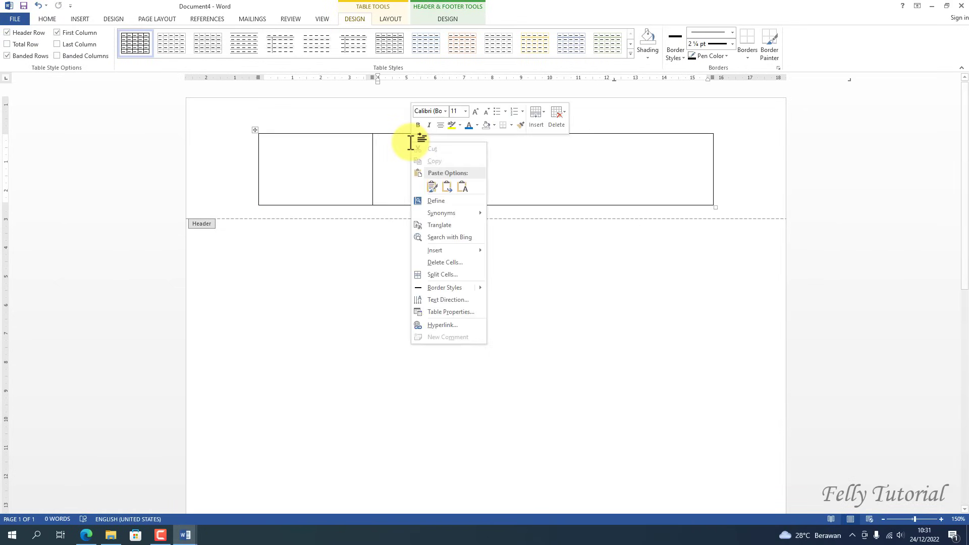
pyautogui.click(460, 188)
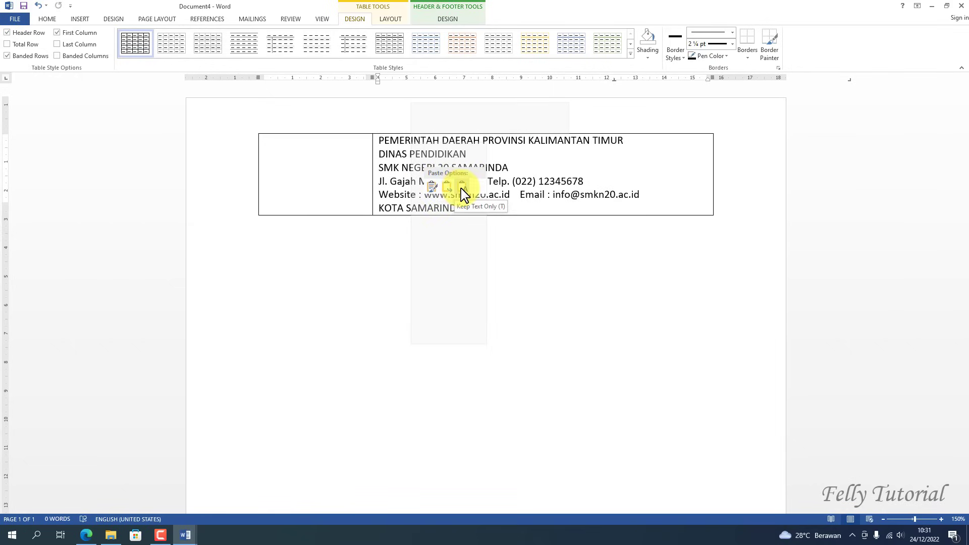
pyautogui.click(459, 193)
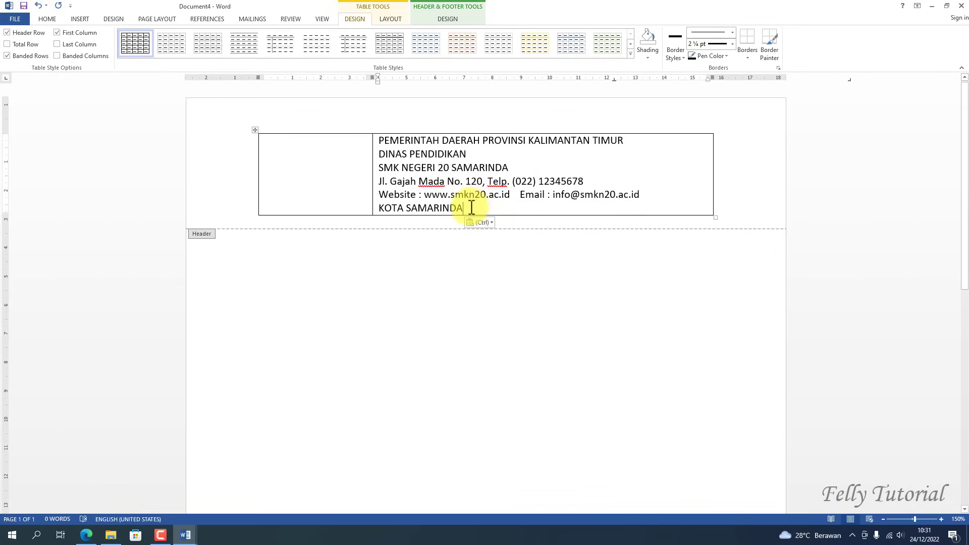
# - Center all the pasted letterhead lines within the second table cell
pyautogui.moveTo(467, 208); pyautogui.dragTo(383, 141)
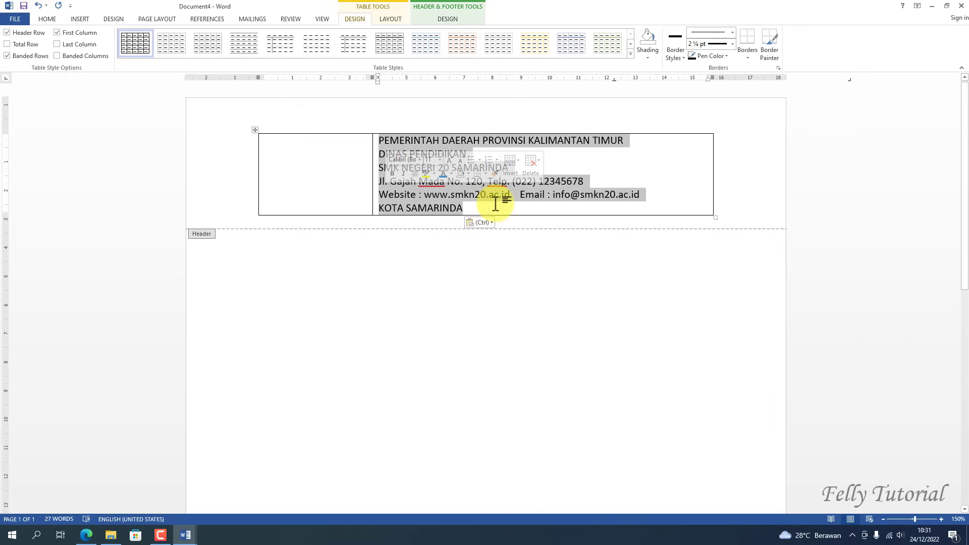
pyautogui.click(47, 20)
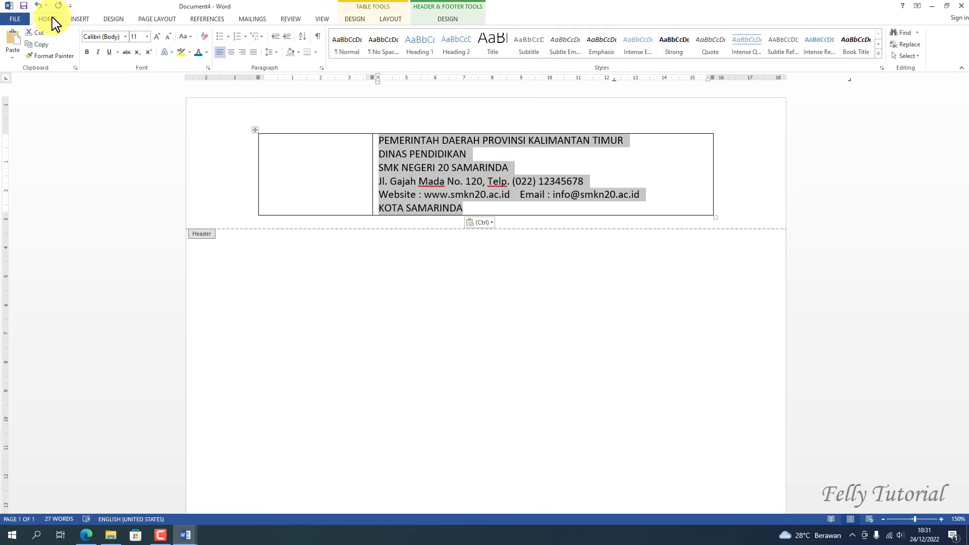
pyautogui.click(231, 53)
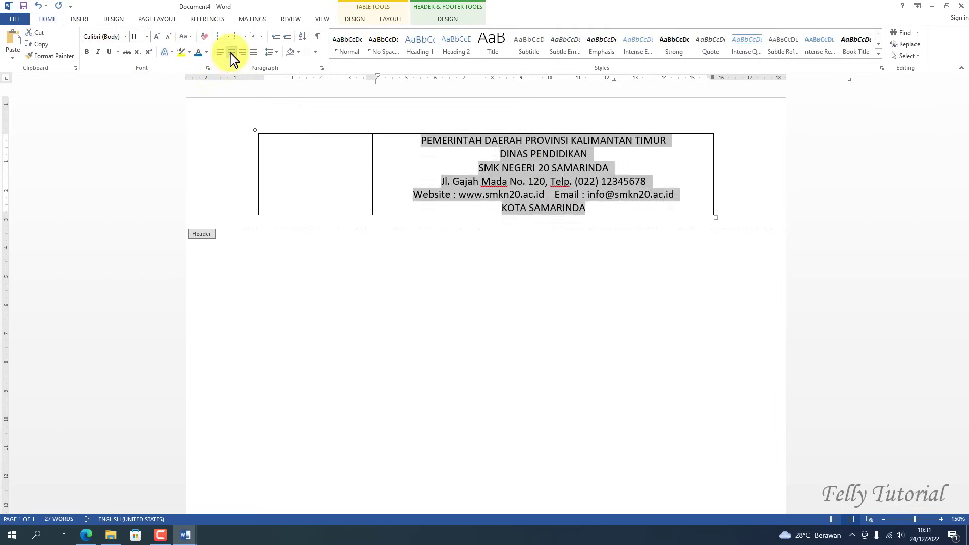
pyautogui.click(624, 196)
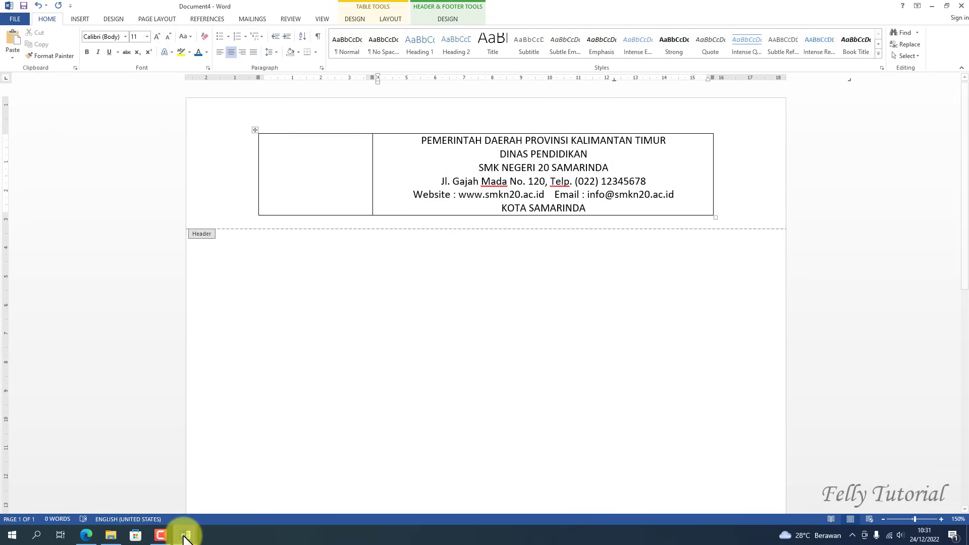
# - Check the formatting of the finished letterhead, and make the lines "PEMERINTAH DAERAH PROVINSI KALIMANTAN TIMUR" and "DINAS PENDIDIKAN" bold in Document4
pyautogui.moveTo(186, 534)
pyautogui.click(158, 470)
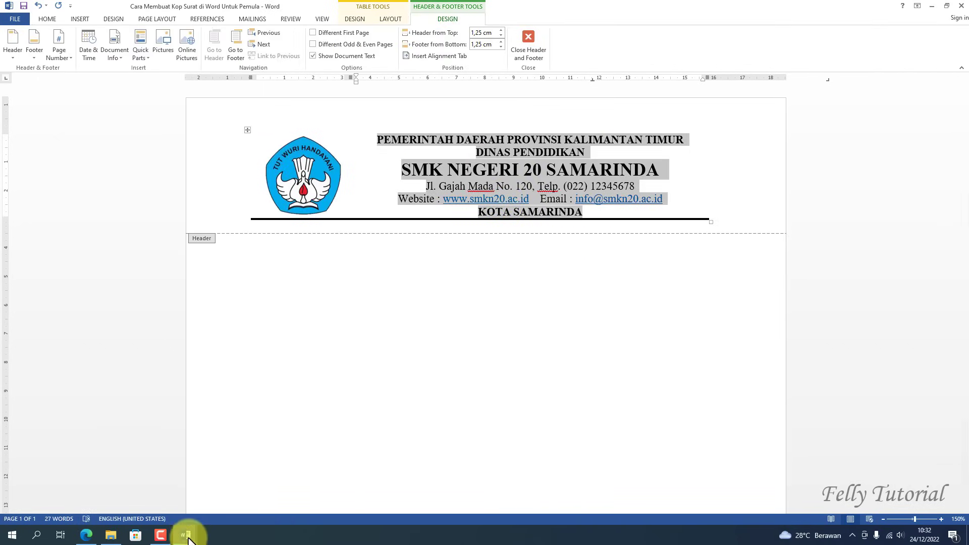
pyautogui.moveTo(188, 532)
pyautogui.click(237, 494)
pyautogui.moveTo(673, 146)
pyautogui.mouseDown()
pyautogui.moveTo(534, 155)
pyautogui.moveTo(396, 134)
pyautogui.mouseUp()
pyautogui.click(87, 52)
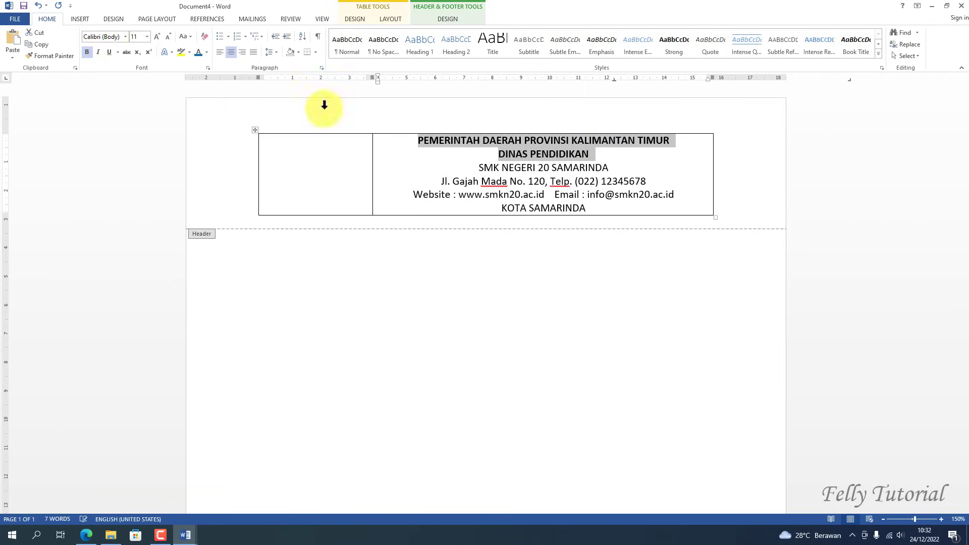
# - Make the school name line "SMK NEGERI 20 SAMARINDA" bold and set its font size to 18
pyautogui.click(614, 168)
pyautogui.moveTo(615, 169); pyautogui.dragTo(477, 168)
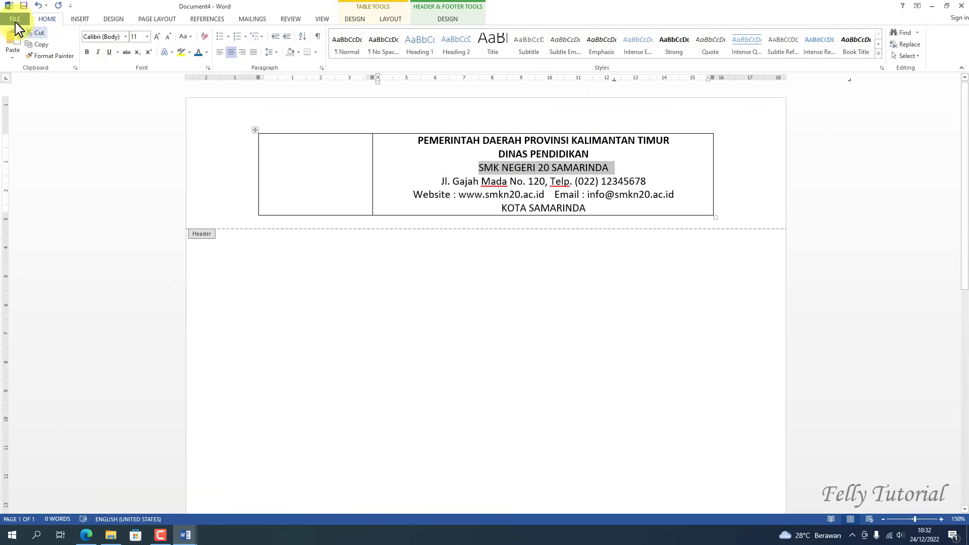
pyautogui.click(87, 52)
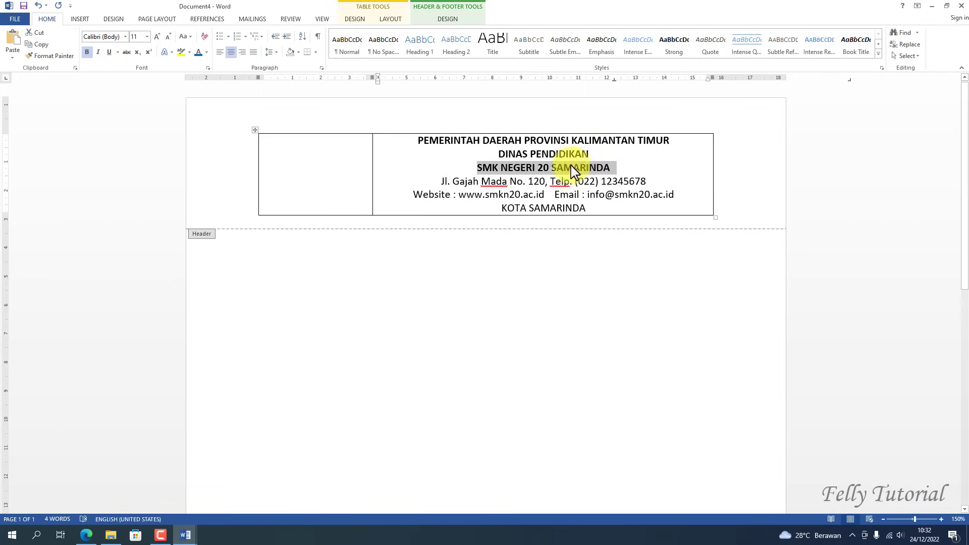
pyautogui.click(147, 36)
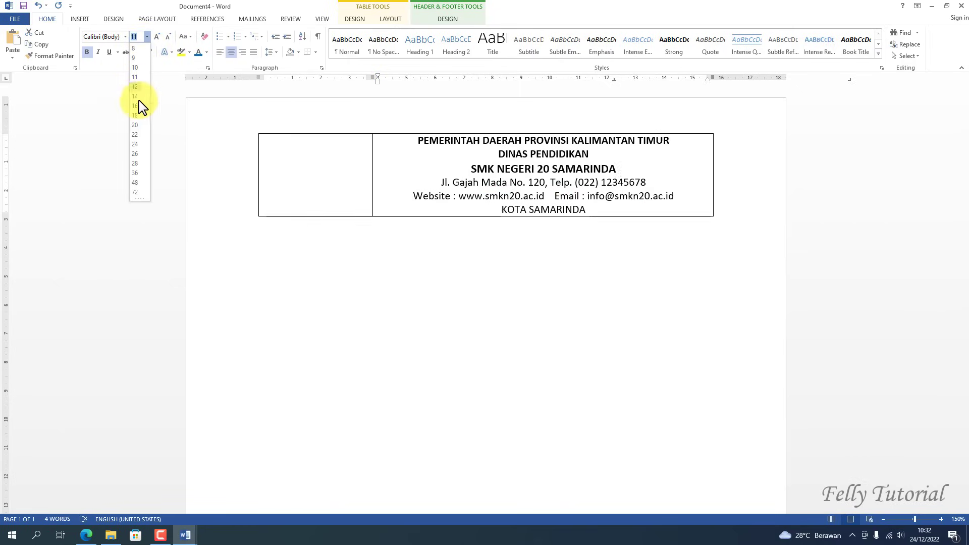
pyautogui.click(135, 115)
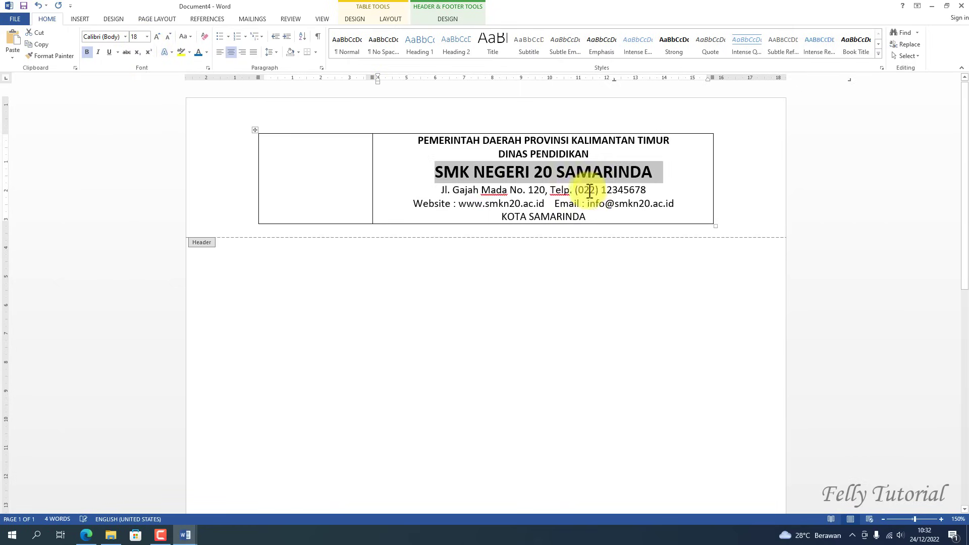
# - Make the last letterhead line "KOTA SAMARINDA" bold
pyautogui.click(587, 218)
pyautogui.moveTo(593, 218); pyautogui.dragTo(502, 218)
pyautogui.click(86, 52)
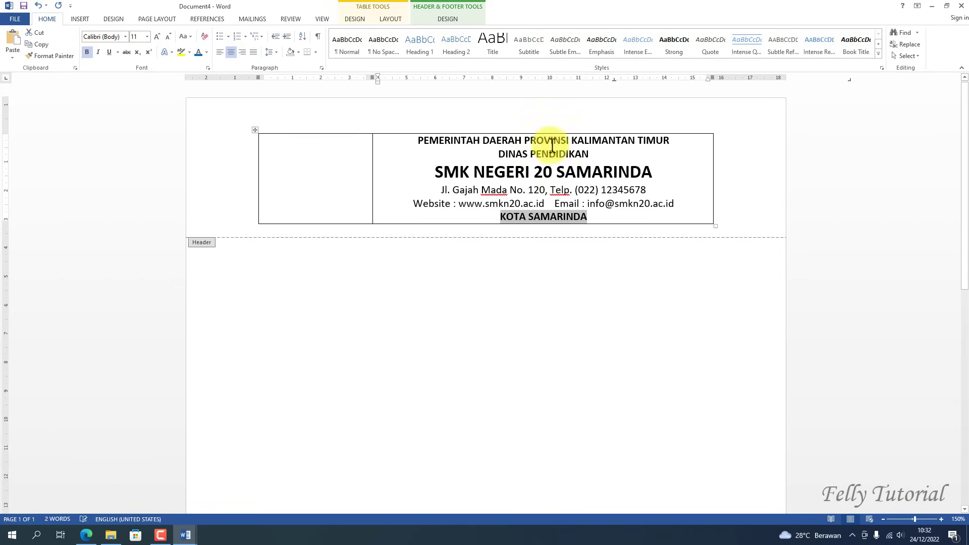
pyautogui.click(666, 184)
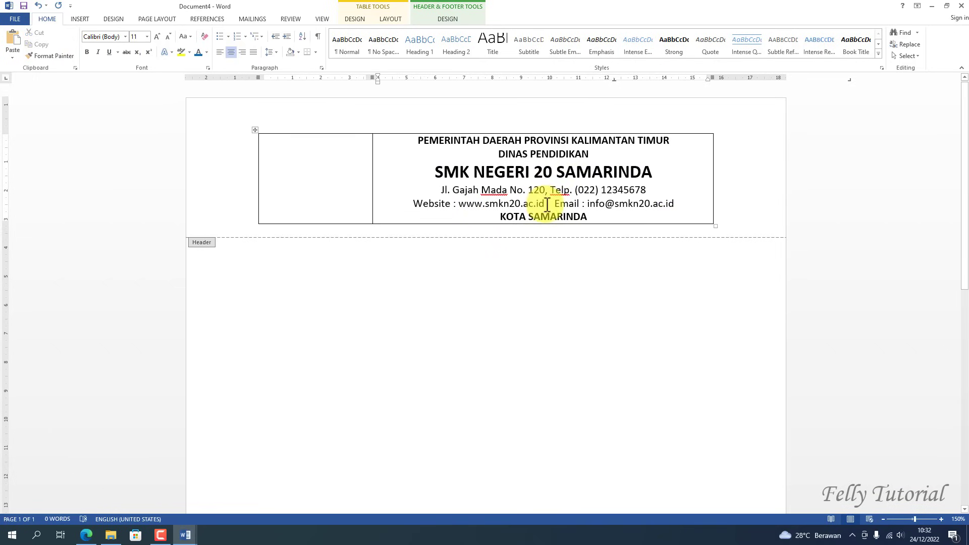
pyautogui.moveTo(547, 204); pyautogui.dragTo(478, 204)
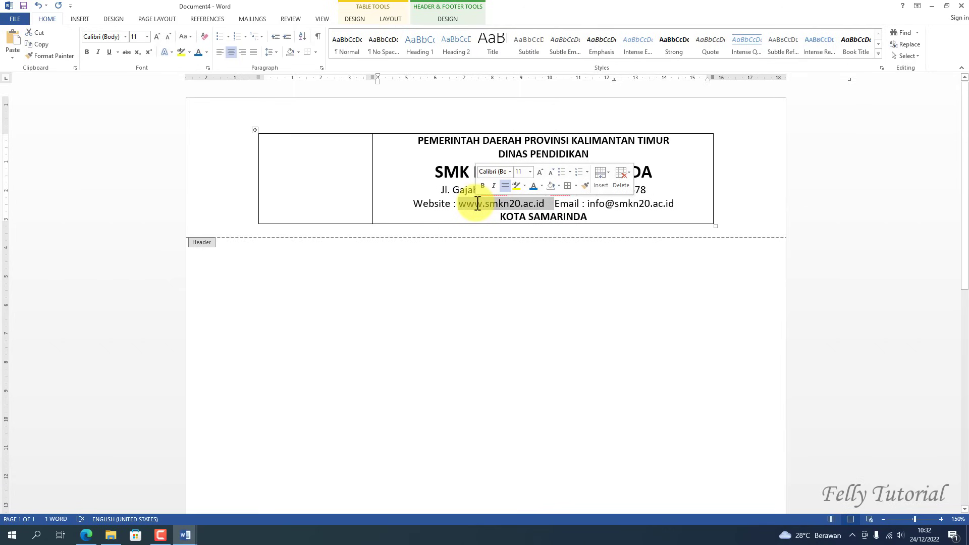
pyautogui.click(207, 51)
pyautogui.click(258, 145)
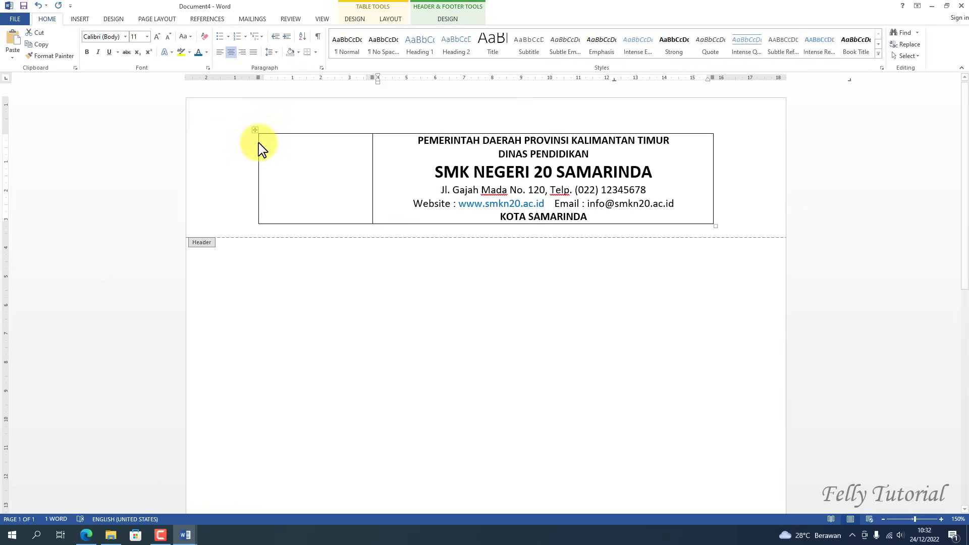
pyautogui.click(107, 52)
# - Make the school's e-mail address in the contact line blue and underlined
pyautogui.click(675, 204)
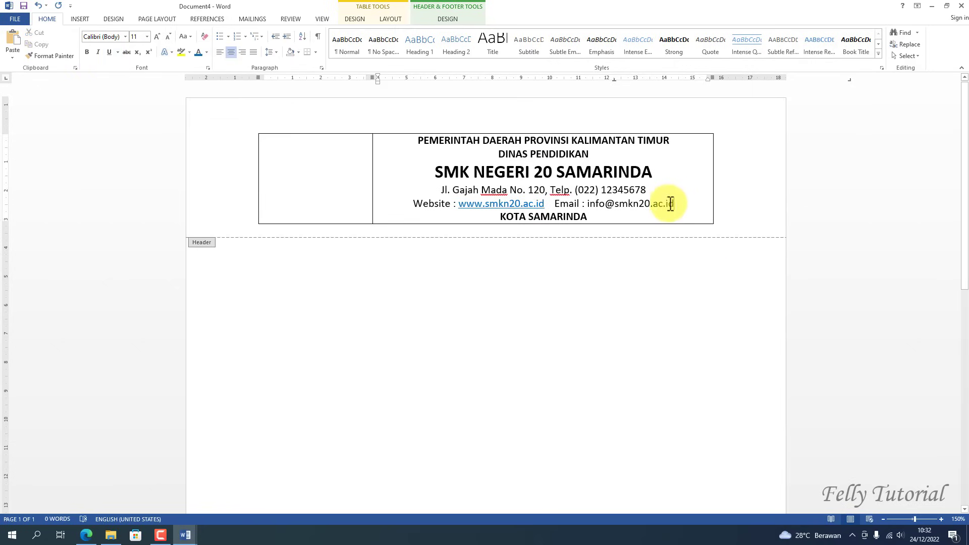
pyautogui.moveTo(671, 204); pyautogui.dragTo(586, 204)
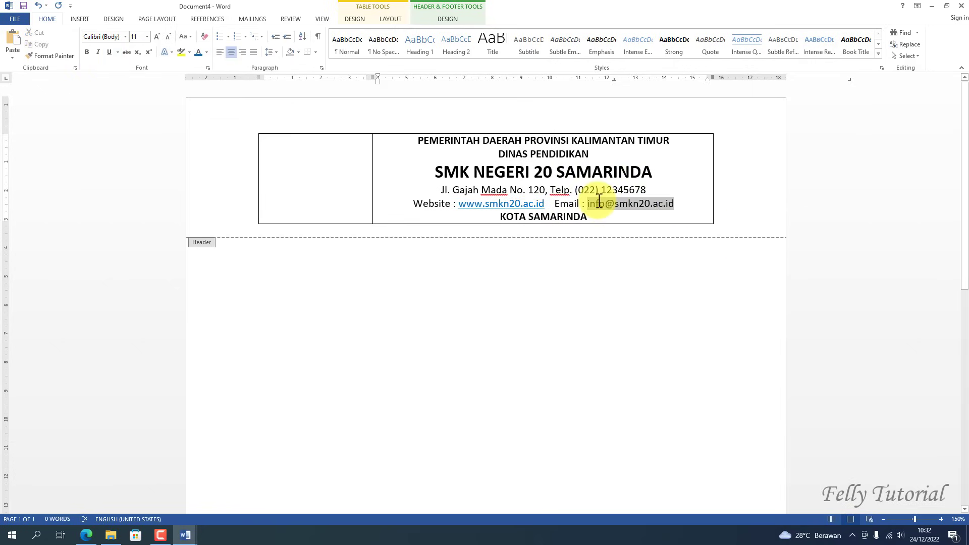
pyautogui.click(200, 53)
pyautogui.click(110, 53)
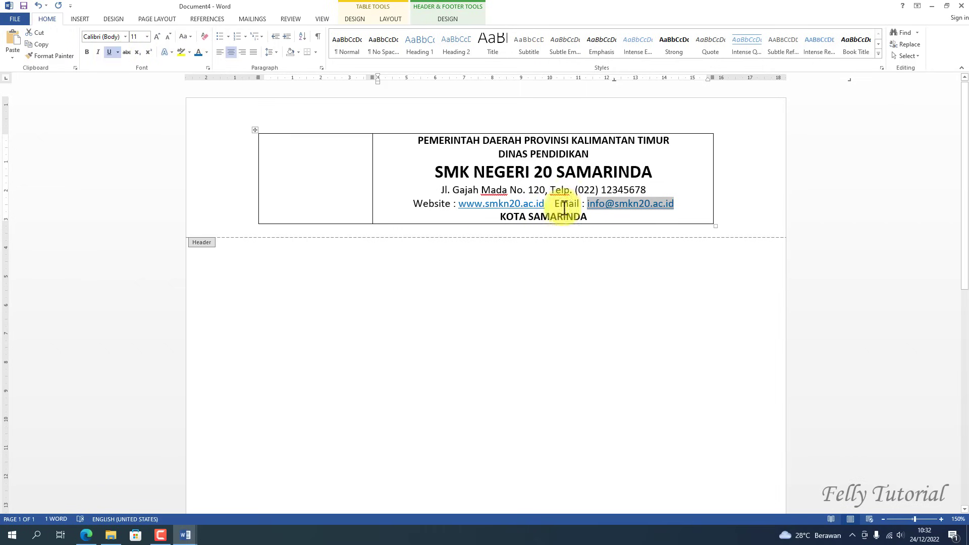
# - Change the font of all letterhead lines in the second table cell to Times New Roman
pyautogui.click(593, 218)
pyautogui.moveTo(593, 218); pyautogui.dragTo(411, 143)
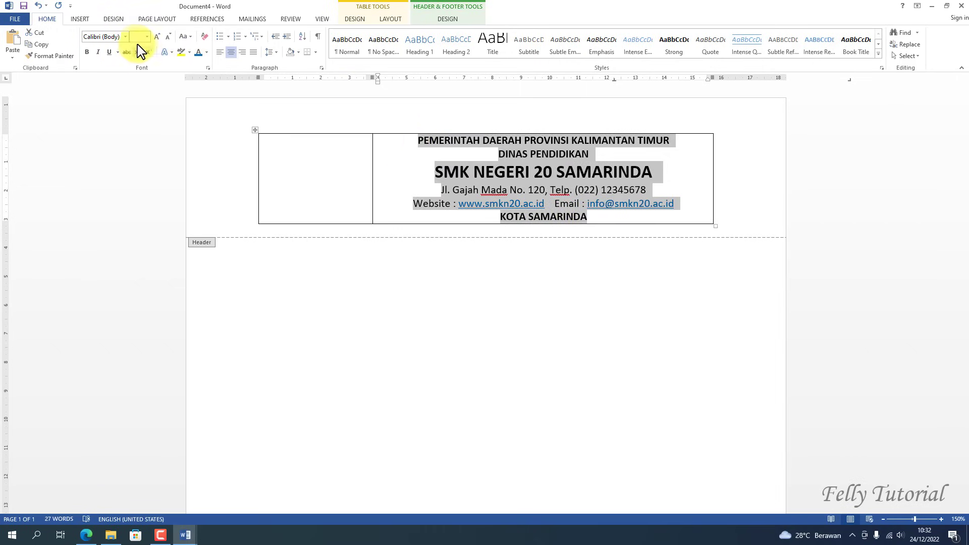
pyautogui.click(125, 36)
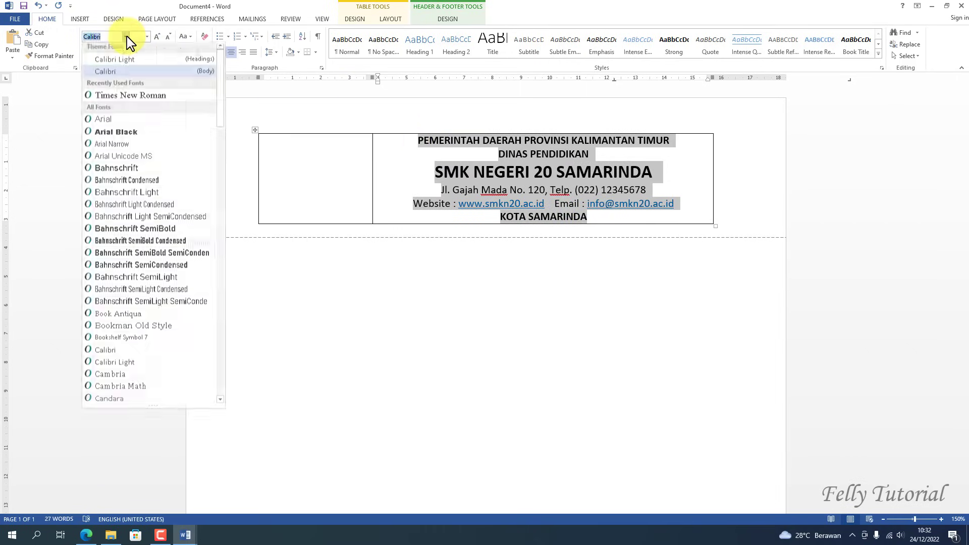
pyautogui.click(132, 97)
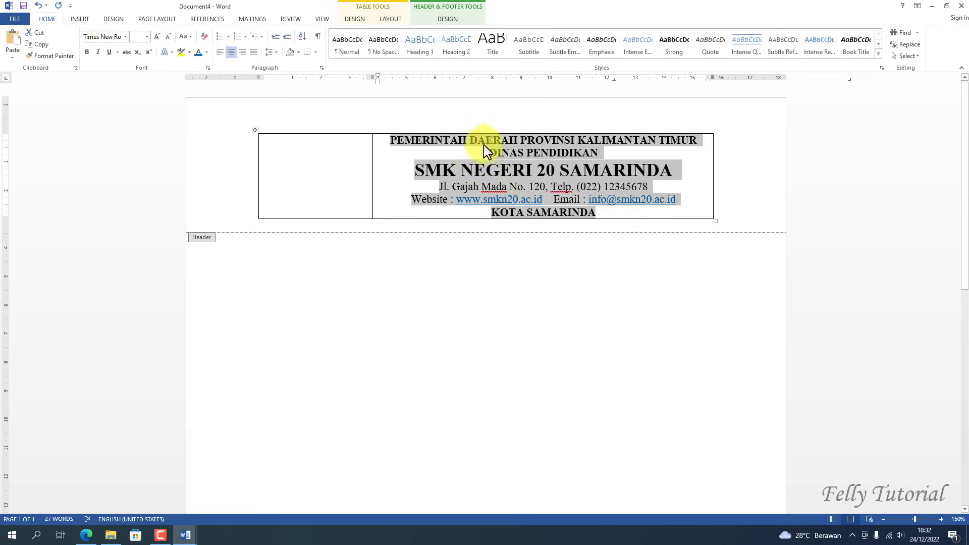
pyautogui.click(696, 177)
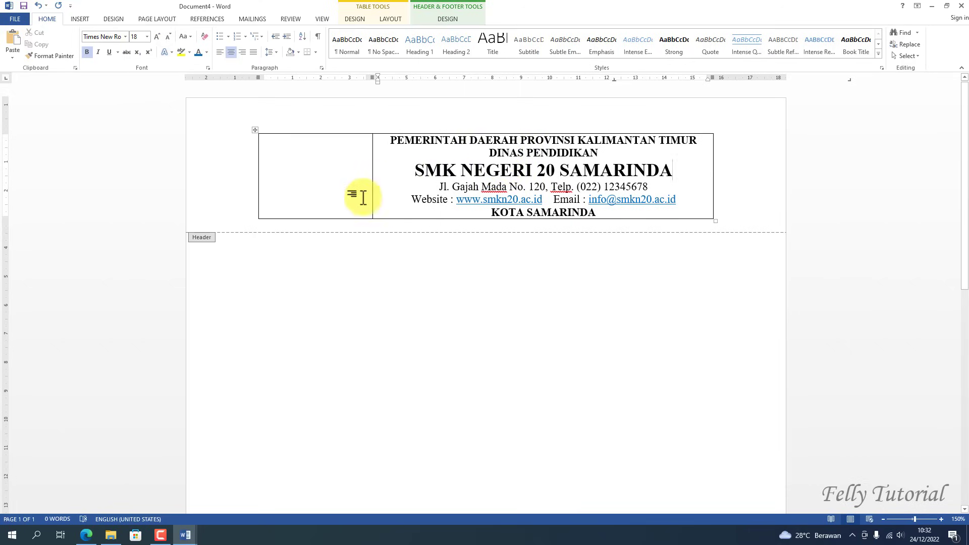
# - Insert the picture LOGO.jpg from the STEMPEL folder into the empty first table cell
pyautogui.click(321, 178)
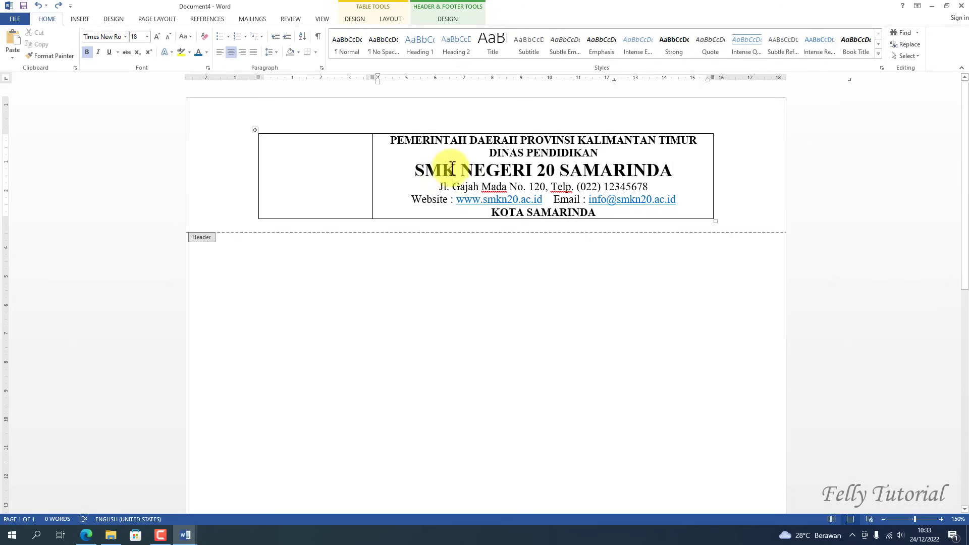
pyautogui.click(276, 146)
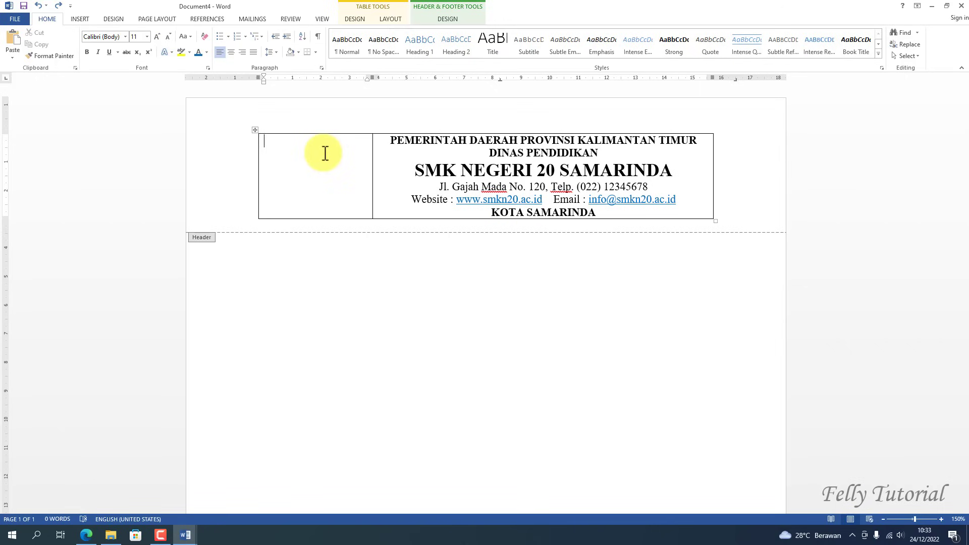
pyautogui.click(83, 19)
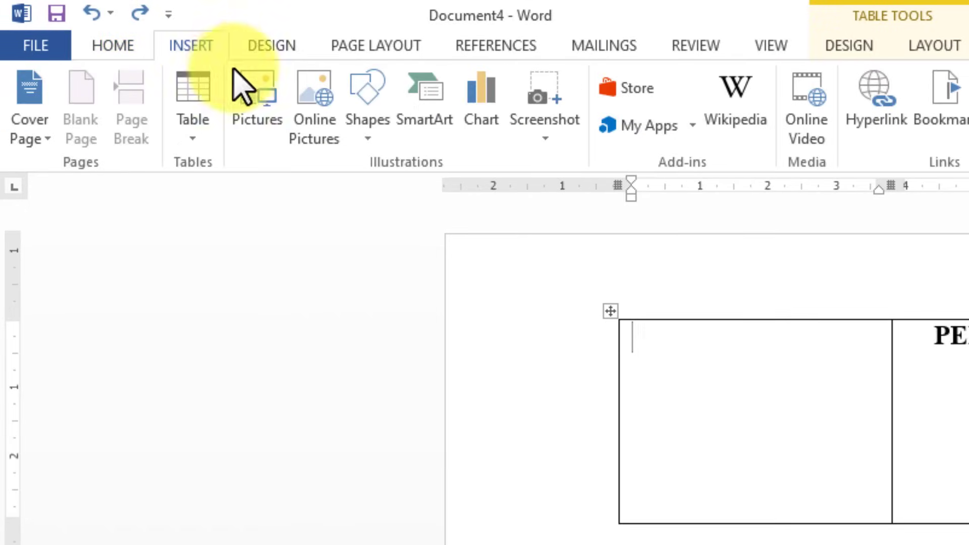
pyautogui.click(252, 100)
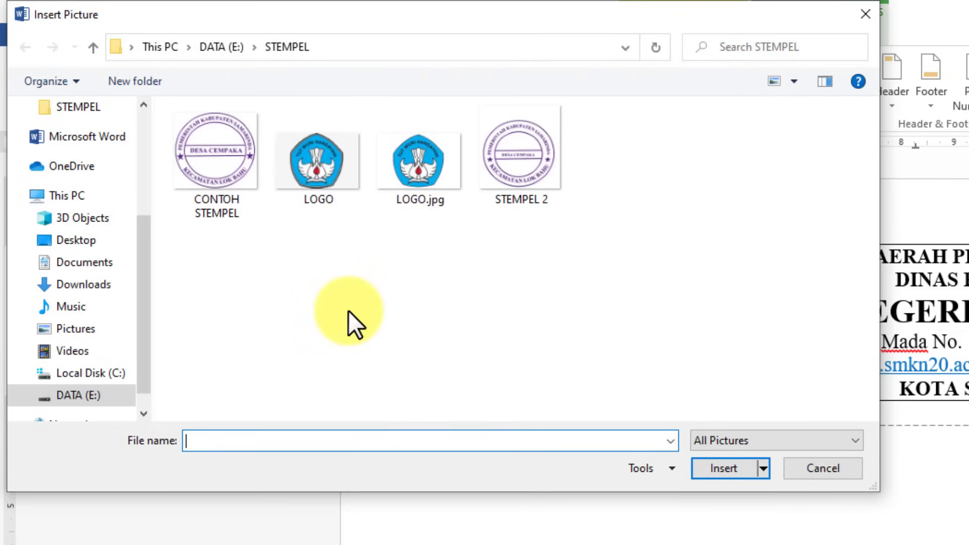
pyautogui.click(423, 173)
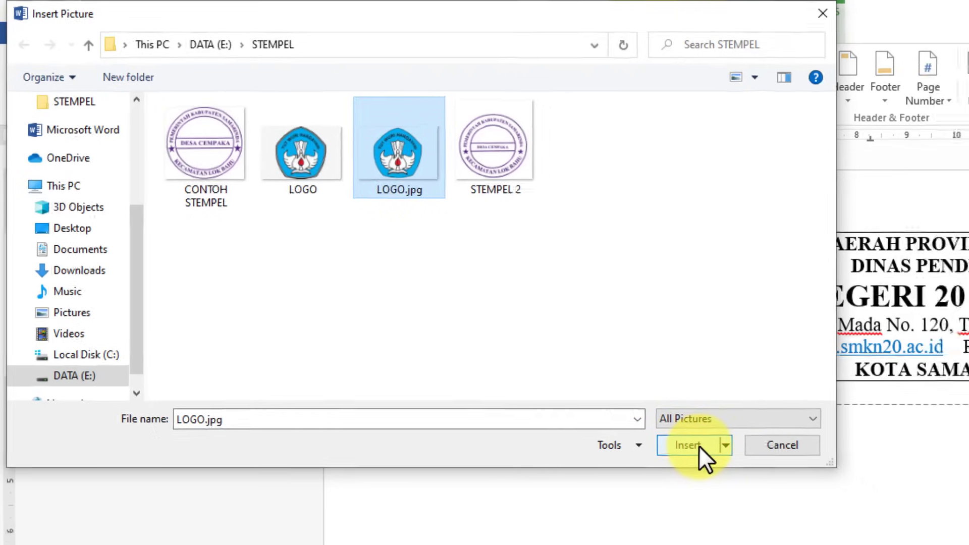
pyautogui.click(727, 468)
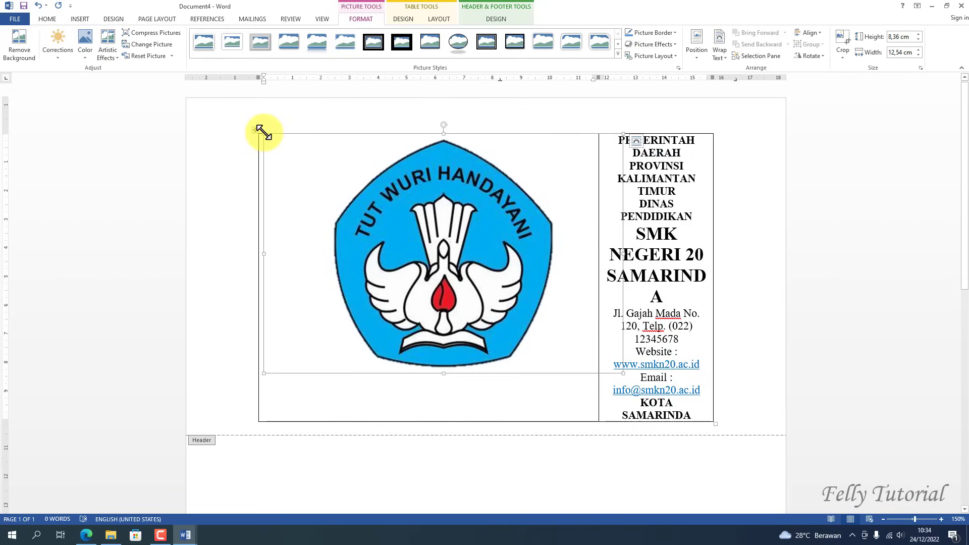
# - Scale the logo down proportionally to about 2.82 cm high and 4.23 cm wide
pyautogui.moveTo(262, 132); pyautogui.dragTo(404, 229)
pyautogui.moveTo(413, 296); pyautogui.dragTo(467, 346)
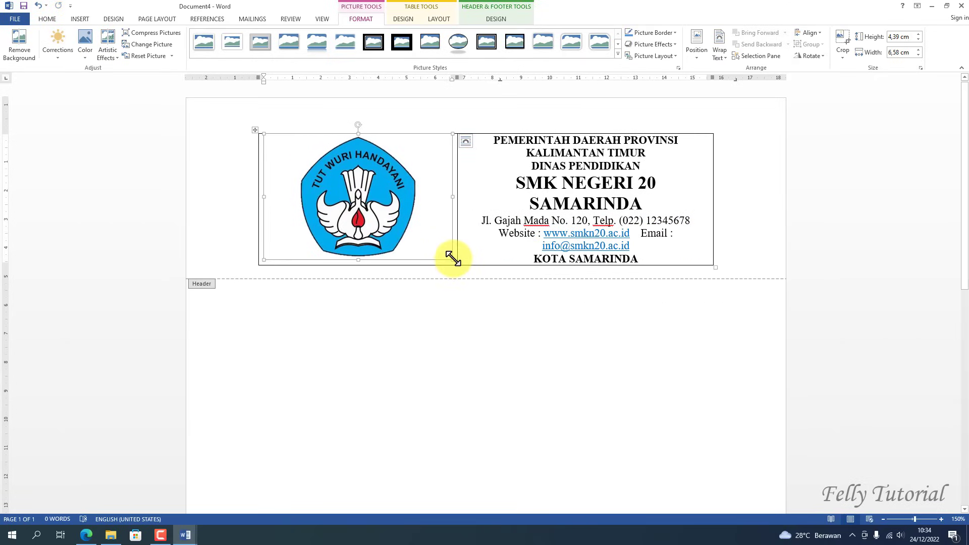
pyautogui.moveTo(453, 258); pyautogui.dragTo(386, 198)
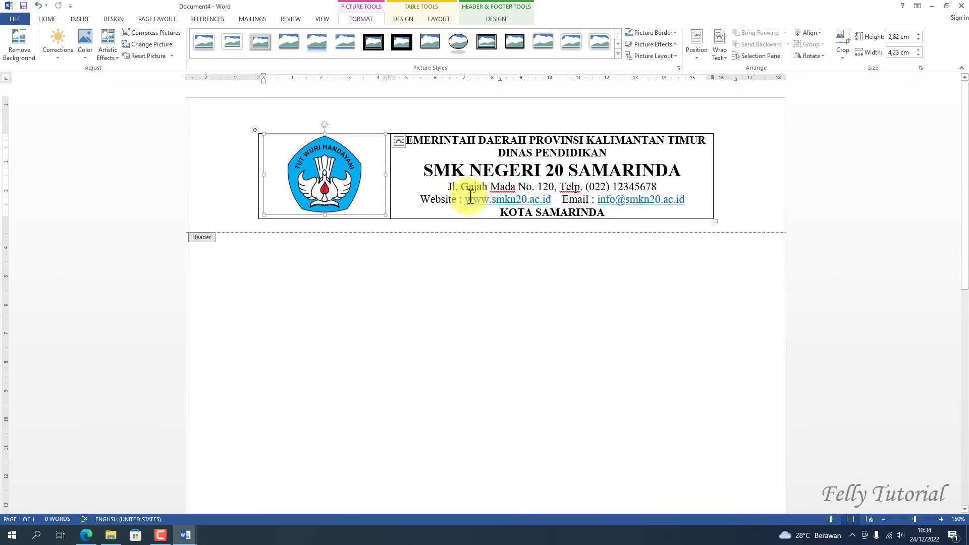
# - Narrow the logo column slightly by moving its border with the text column closer to the logo
pyautogui.click(726, 160)
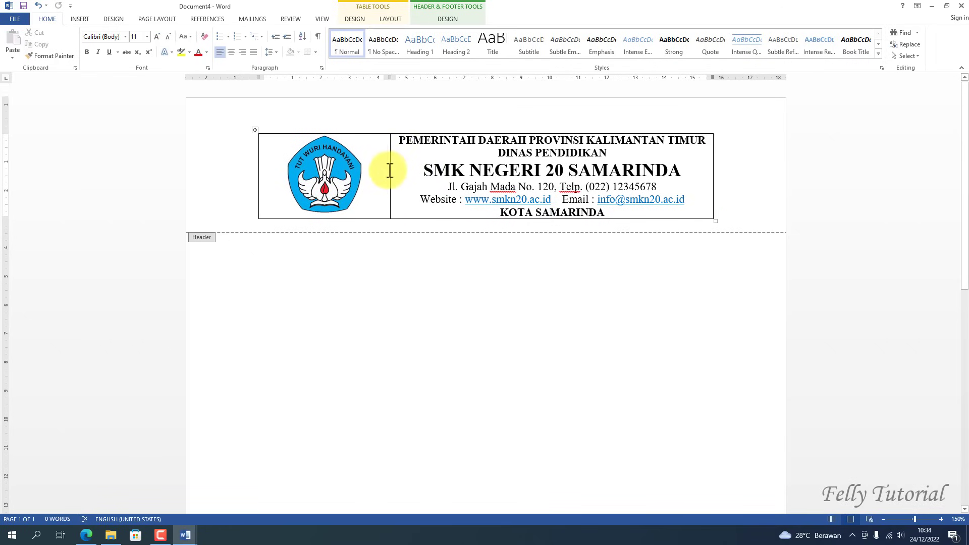
pyautogui.moveTo(391, 172); pyautogui.dragTo(382, 170)
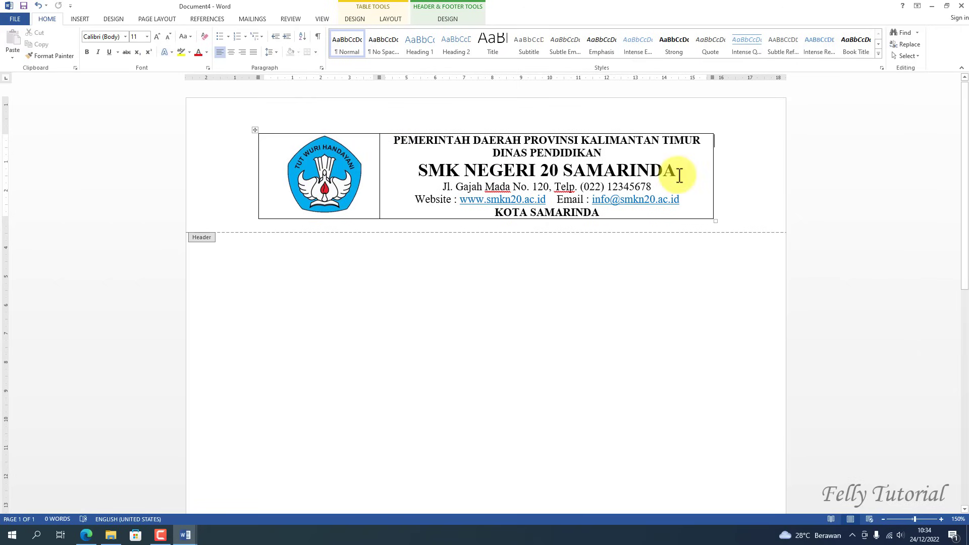
pyautogui.moveTo(715, 166); pyautogui.dragTo(716, 162)
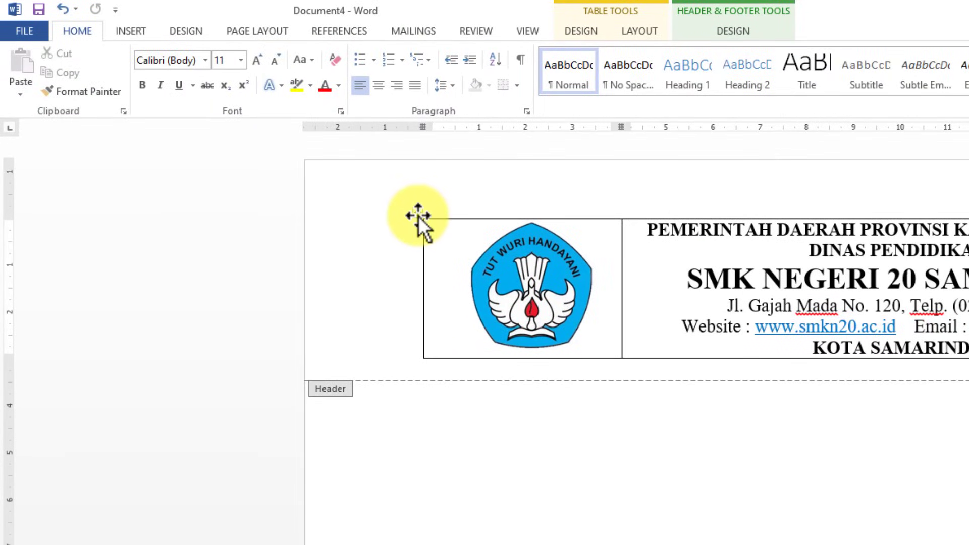
# - Remove all borders from the letterhead table
pyautogui.click(419, 216)
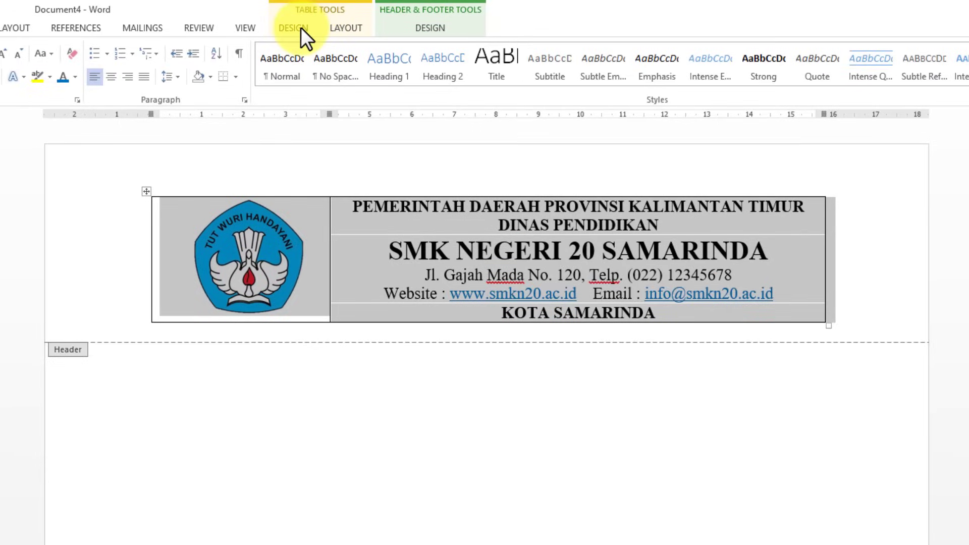
pyautogui.click(300, 27)
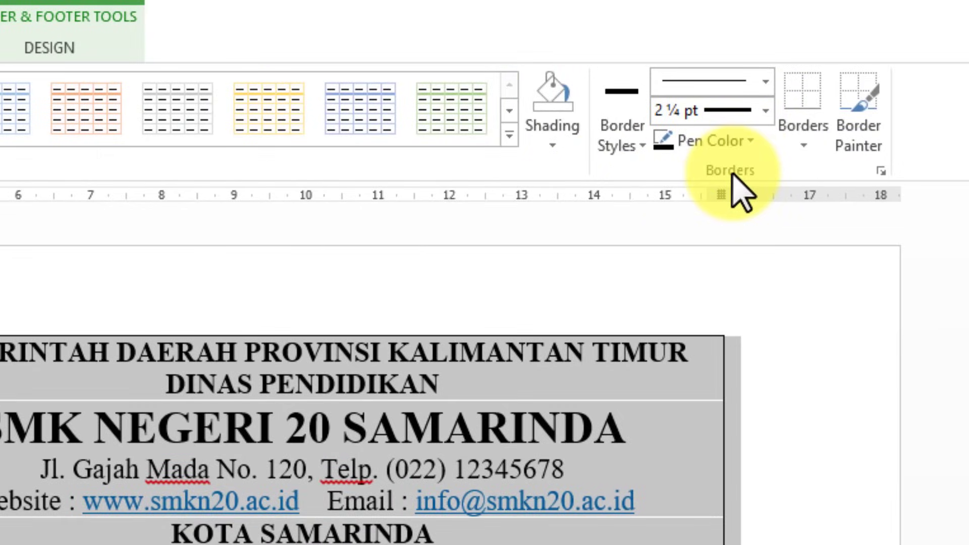
pyautogui.click(803, 147)
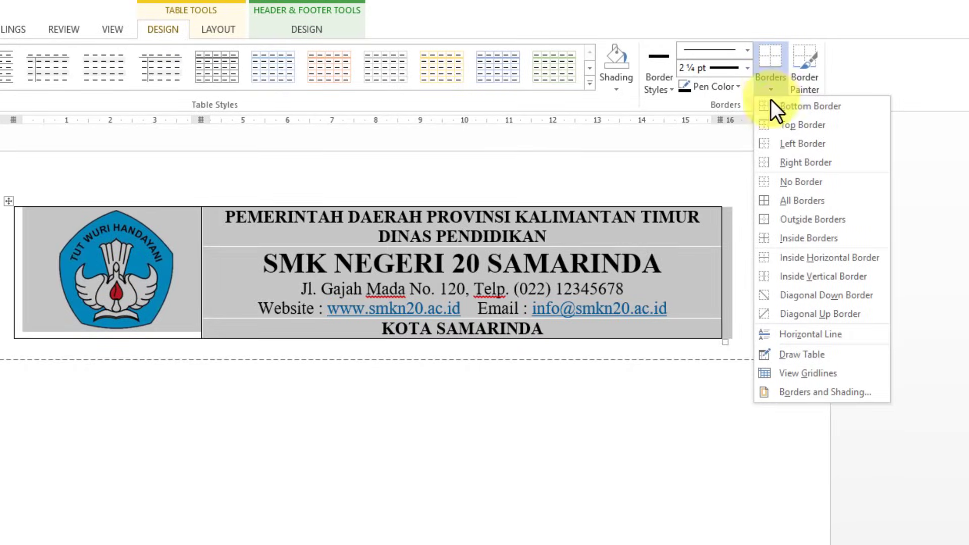
pyautogui.click(792, 178)
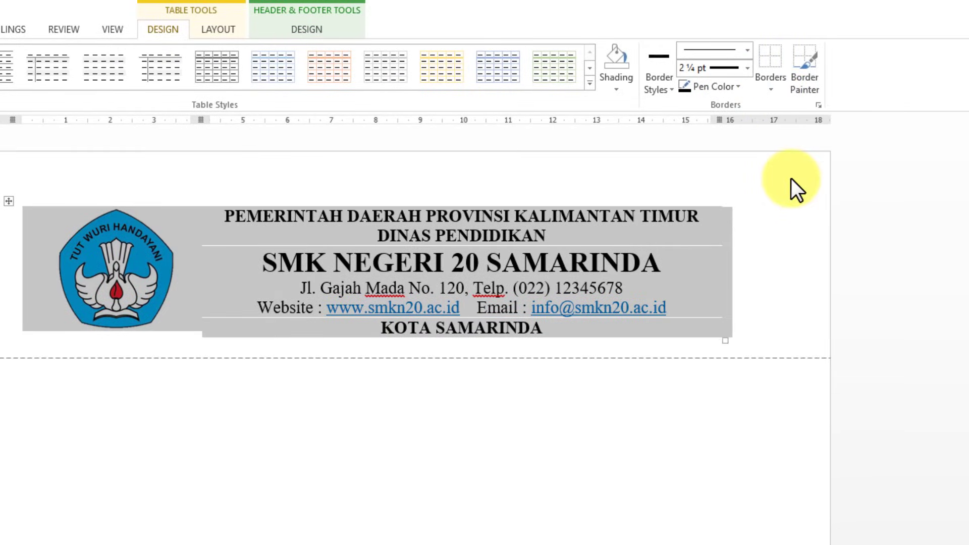
pyautogui.click(759, 262)
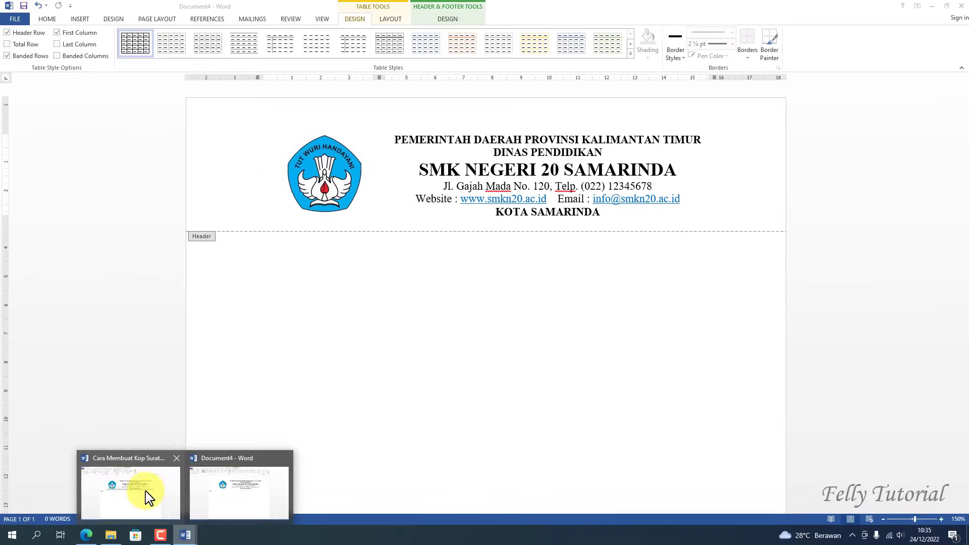
# - Switch to the finished letterhead document, examine the line beneath its header table, and return to Document4
pyautogui.click(147, 497)
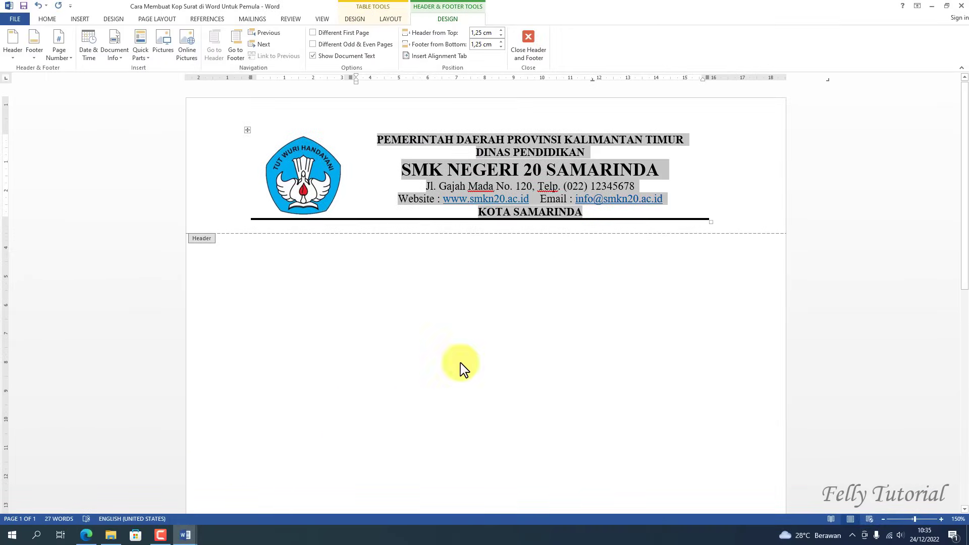
pyautogui.click(720, 174)
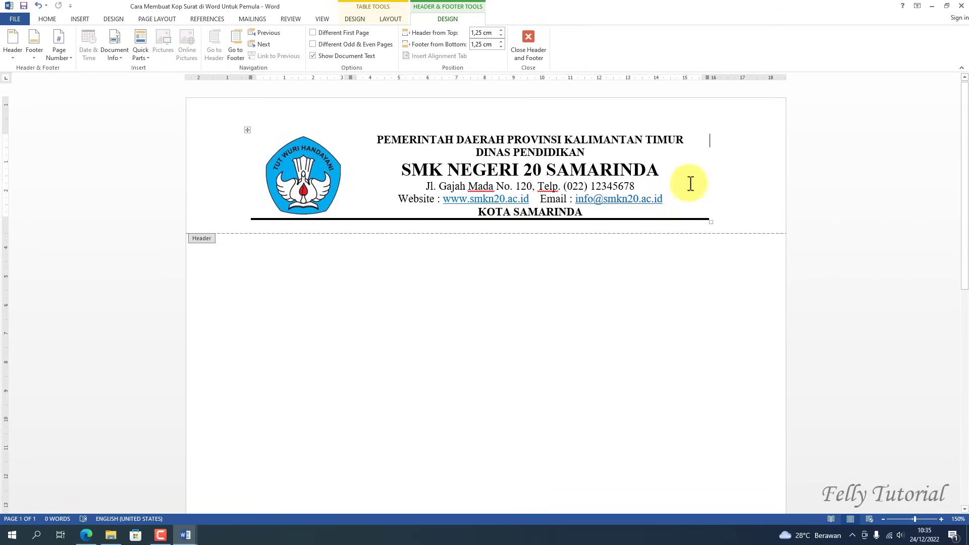
pyautogui.doubleClick(618, 305)
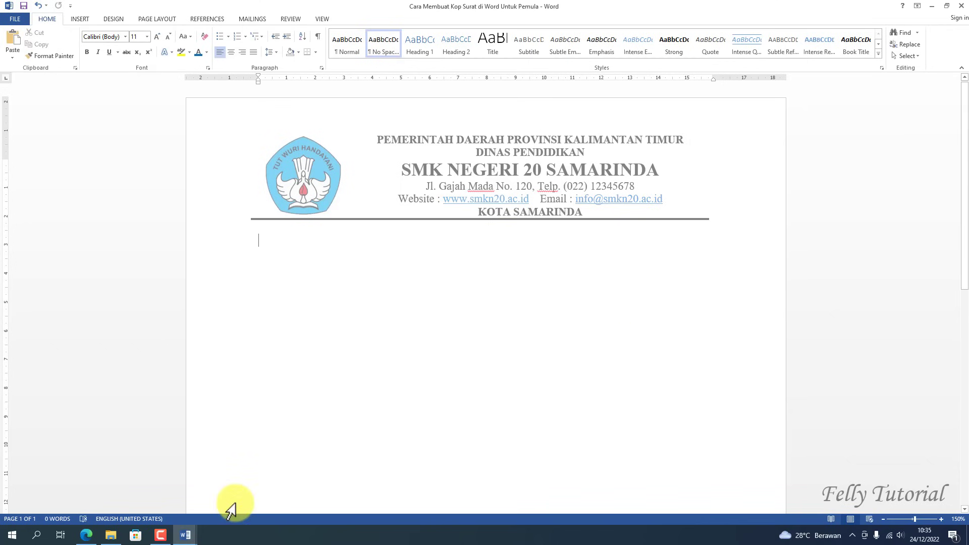
pyautogui.click(187, 534)
pyautogui.click(261, 490)
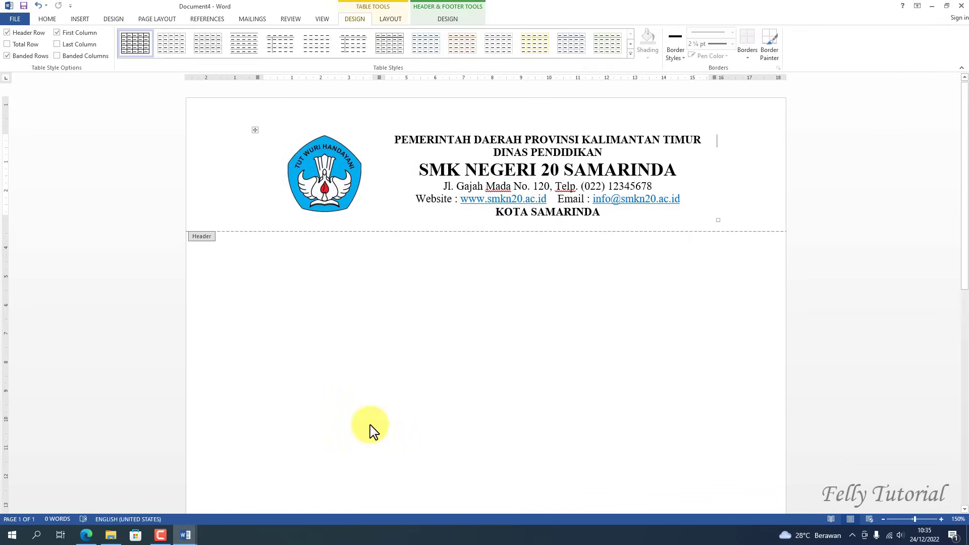
# - Paint a solid 2¼ pt line along the bottom border of both the logo cell and the text cell of the letterhead table
pyautogui.click(254, 132)
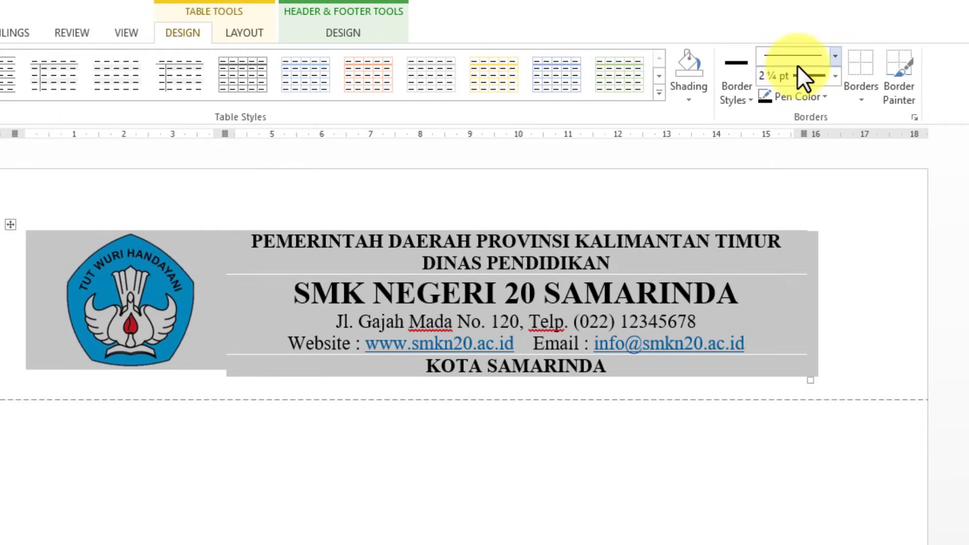
pyautogui.click(836, 55)
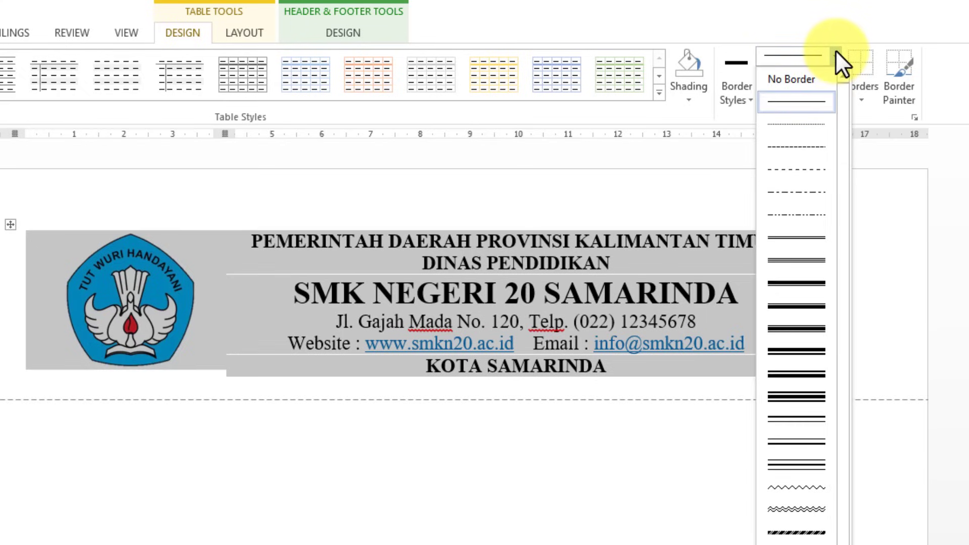
pyautogui.click(803, 100)
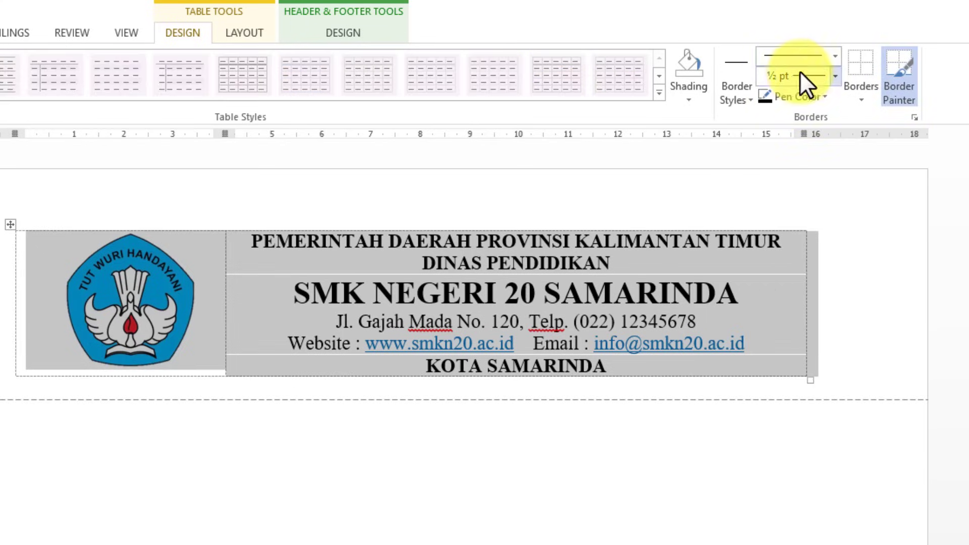
pyautogui.click(835, 74)
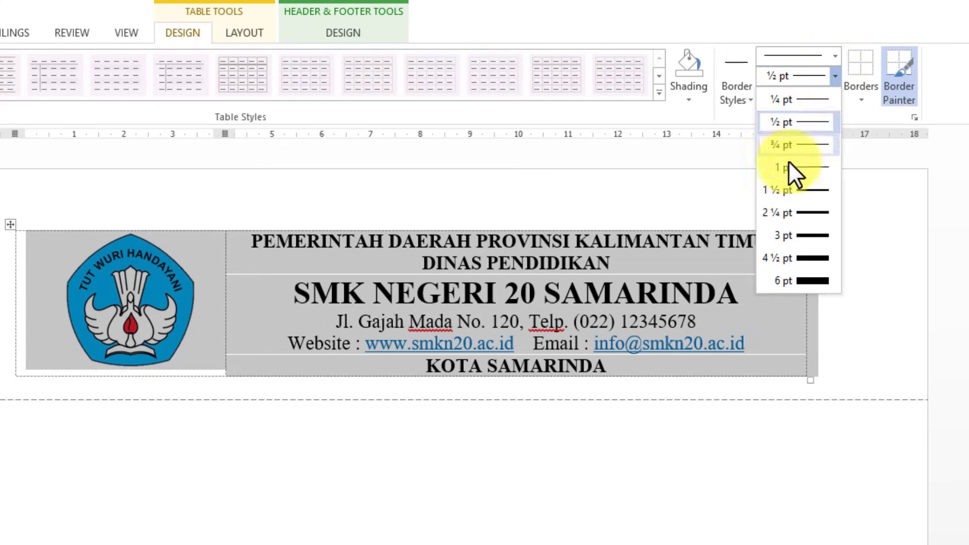
pyautogui.click(807, 210)
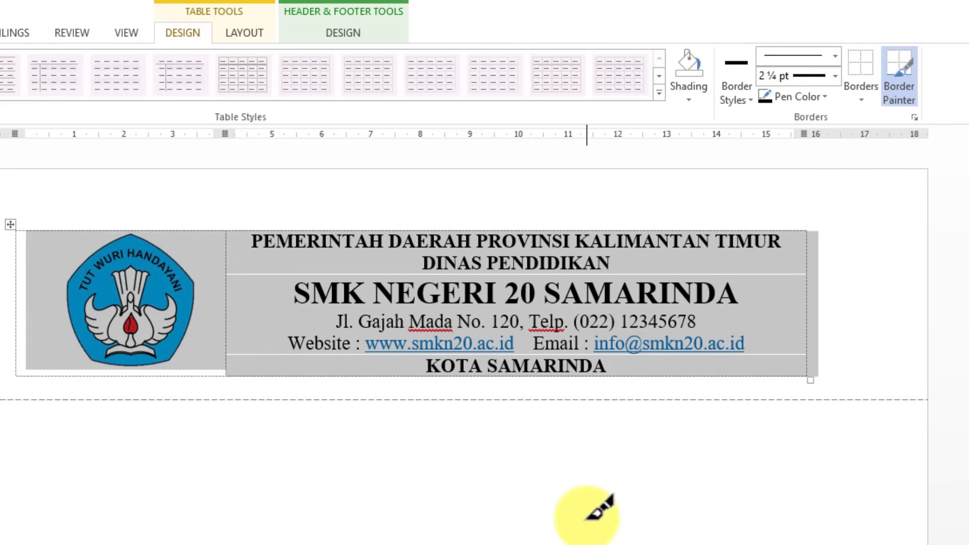
pyautogui.click(101, 376)
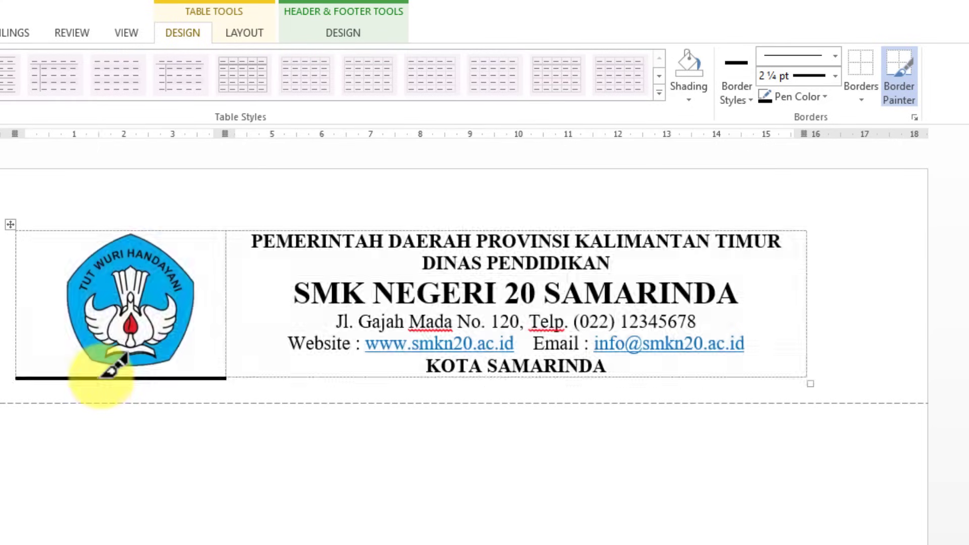
pyautogui.click(288, 376)
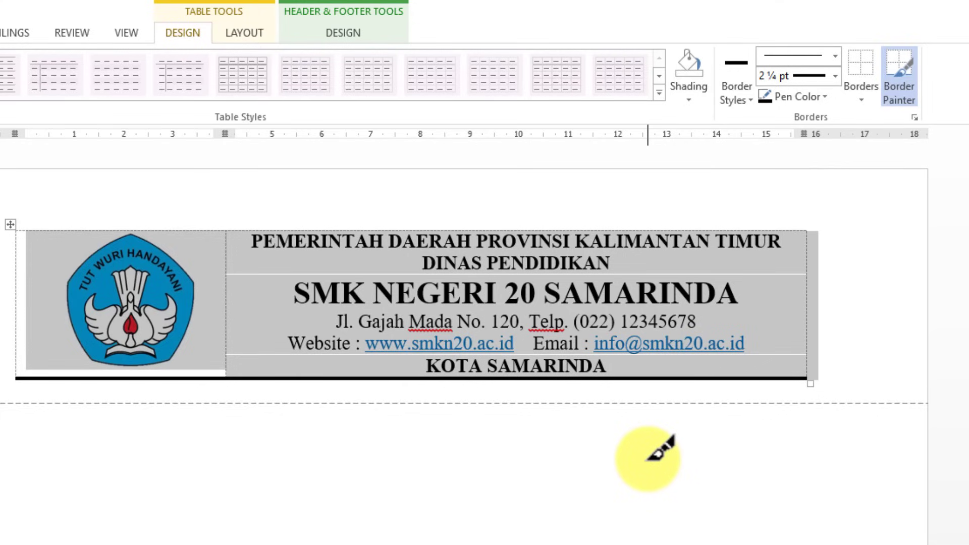
pyautogui.press('Escape')
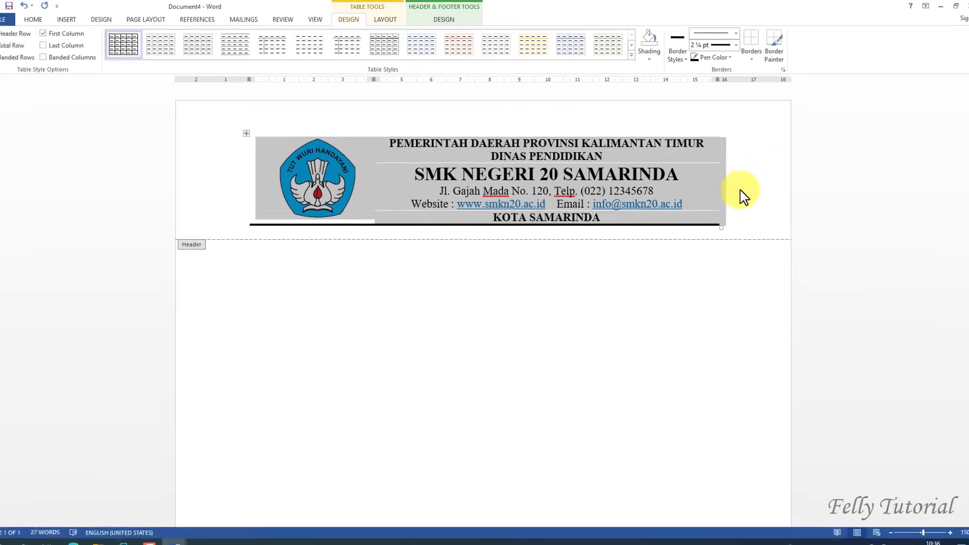
pyautogui.click(847, 317)
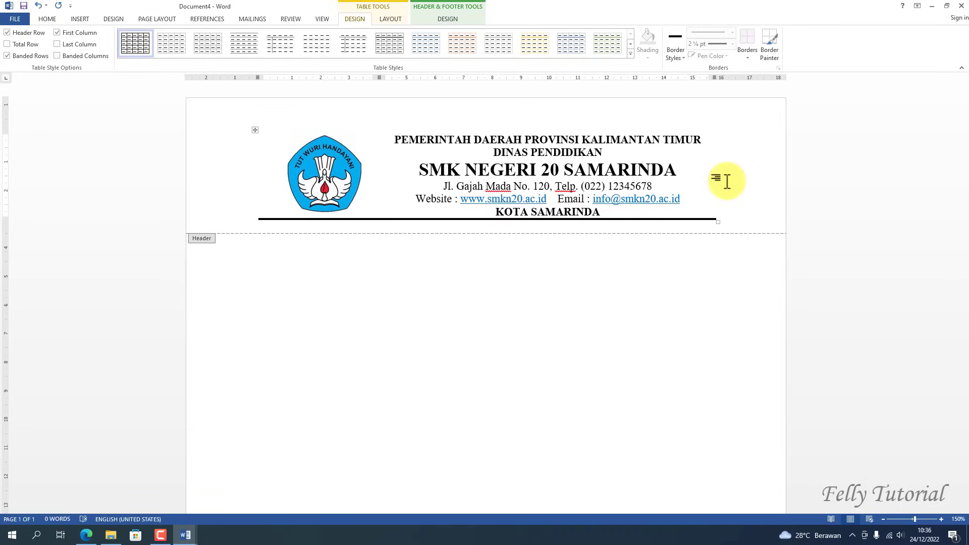
# - Leave header editing and check the letterhead page in the print preview before returning to the document
pyautogui.doubleClick(330, 305)
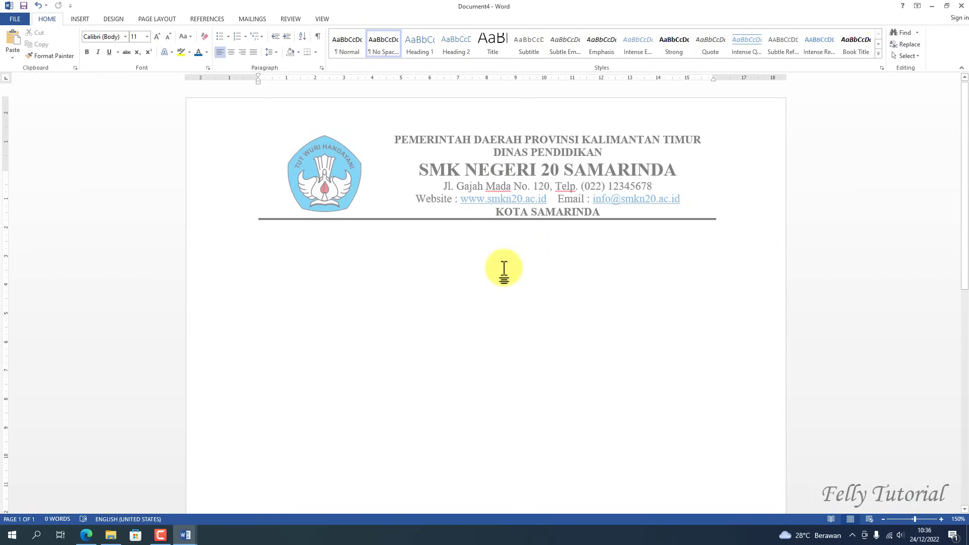
pyautogui.hotkey('ctrl', 'p')
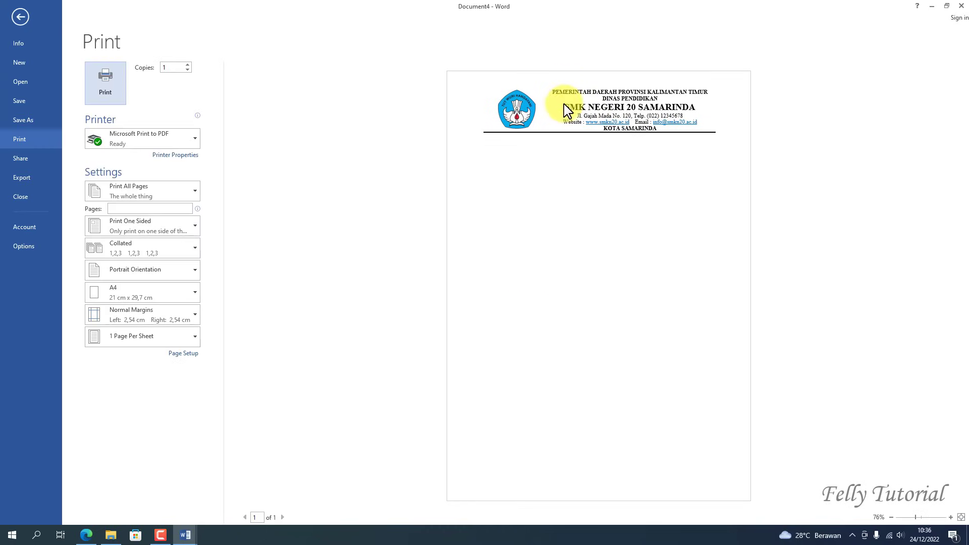
pyautogui.click(22, 21)
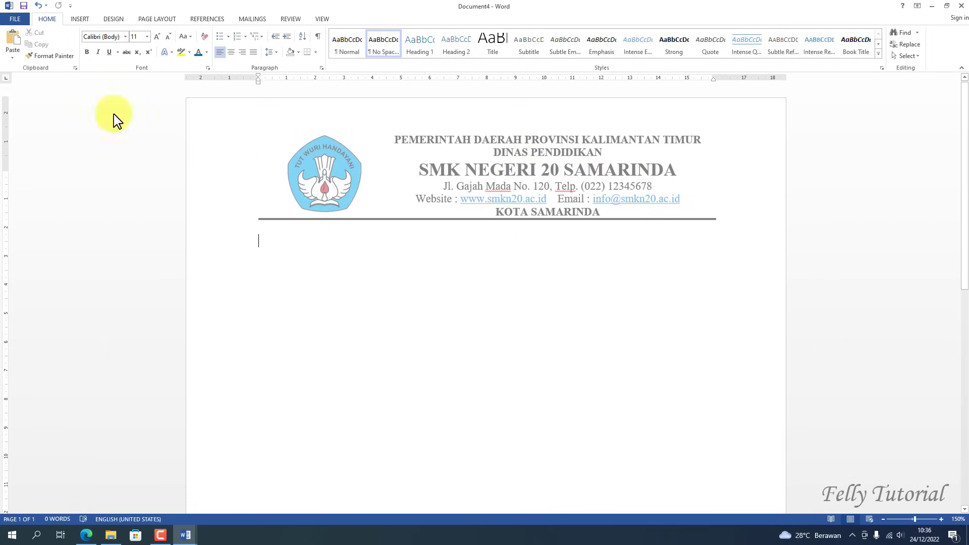
# - Insert a blank page into the document and check the letterhead on both pages at 130% zoom
pyautogui.click(80, 19)
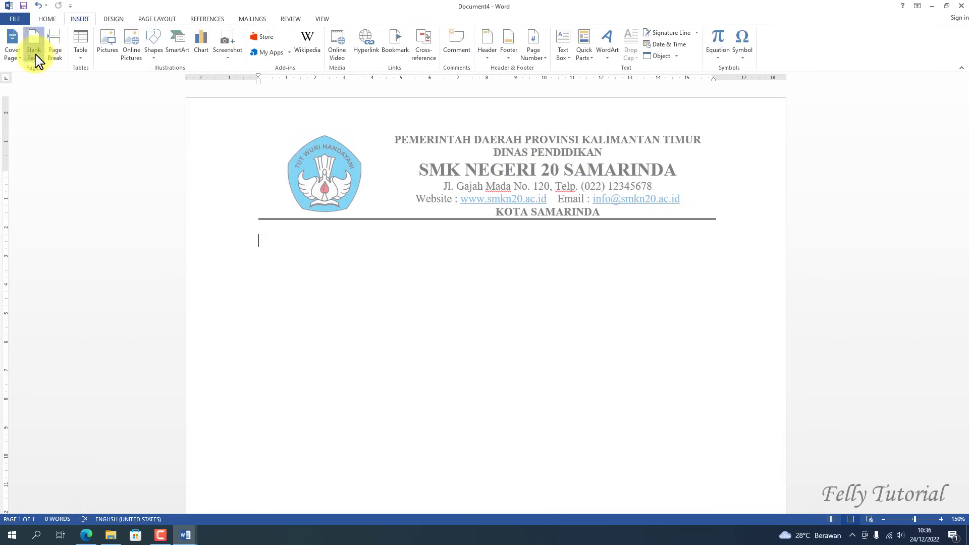
pyautogui.click(34, 53)
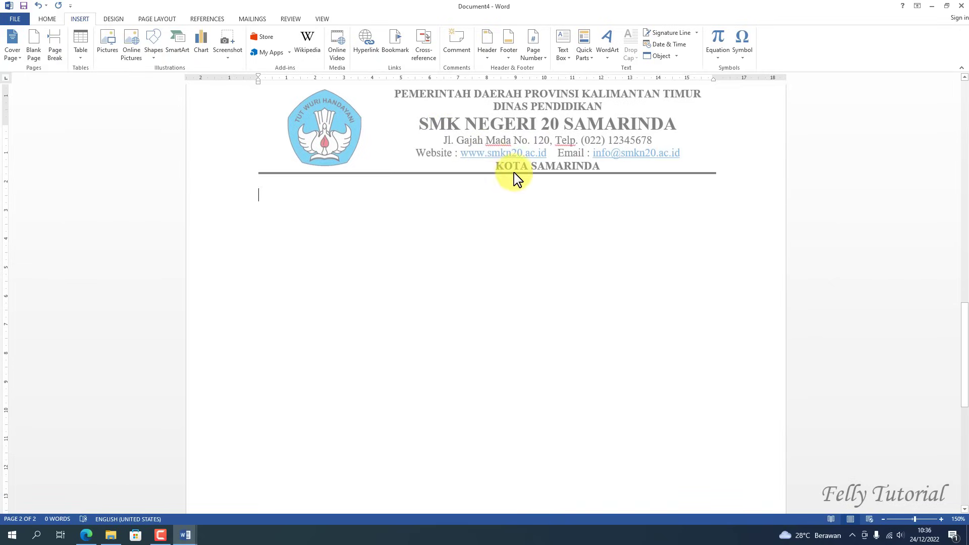
pyautogui.scroll(2, 517, 180)
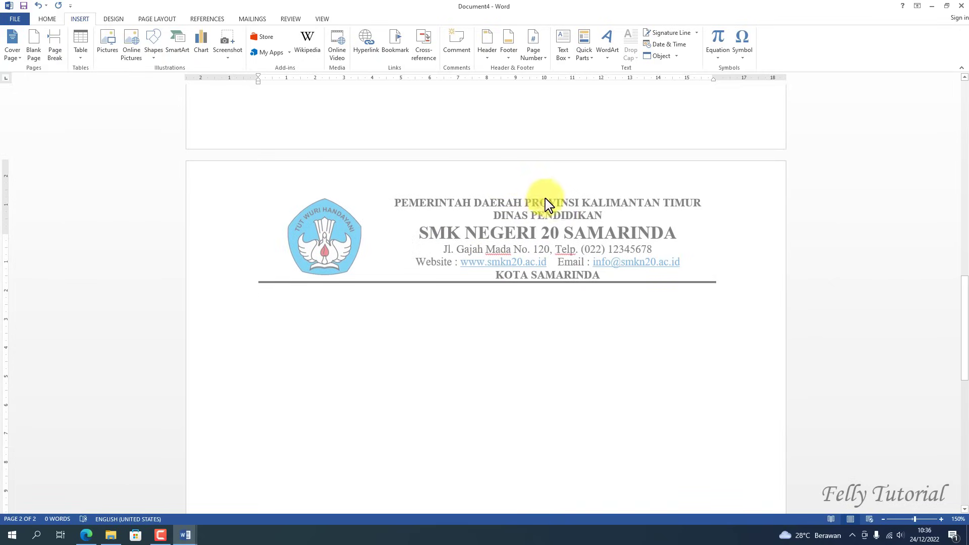
pyautogui.click(883, 519)
pyautogui.click(883, 519)
pyautogui.scroll(5, 526, 224)
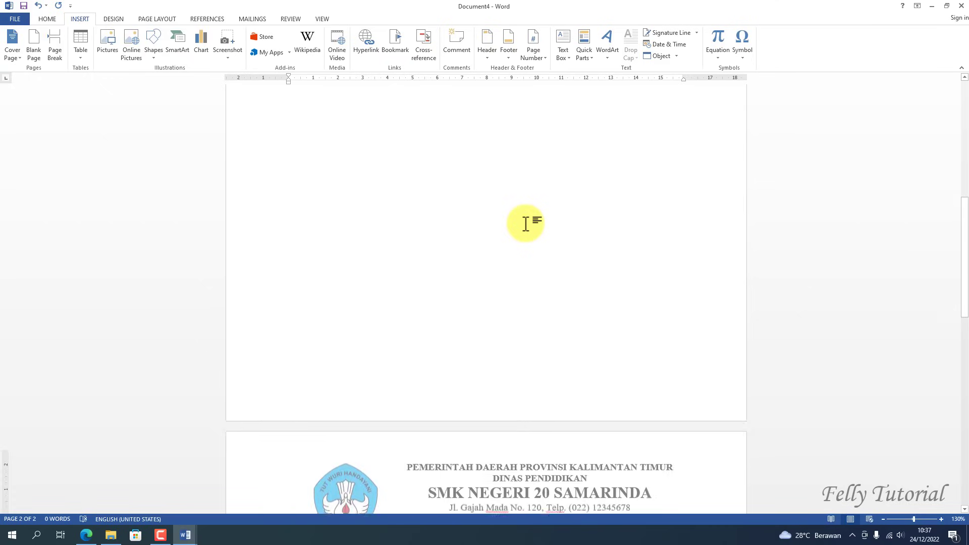
pyautogui.scroll(8, 525, 223)
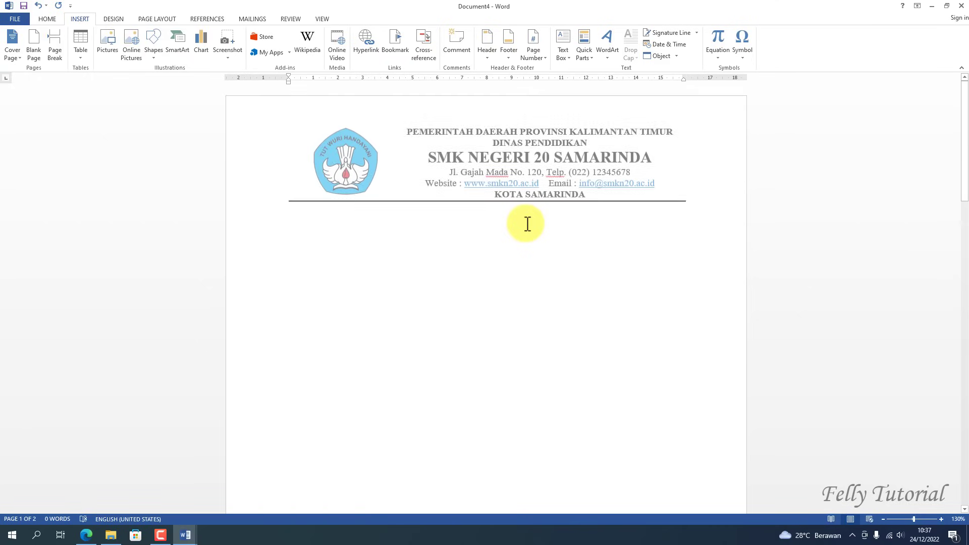
pyautogui.scroll(-15, 528, 224)
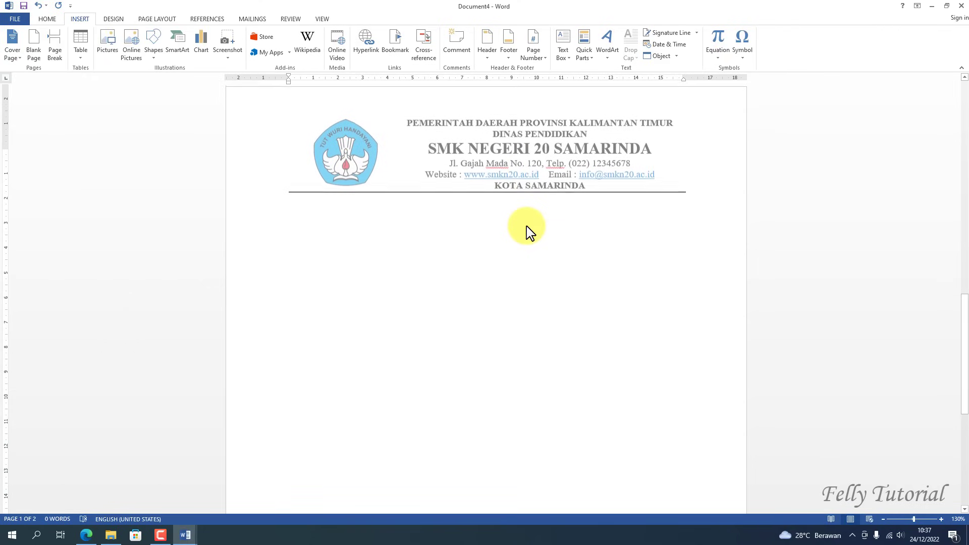
pyautogui.click(526, 224)
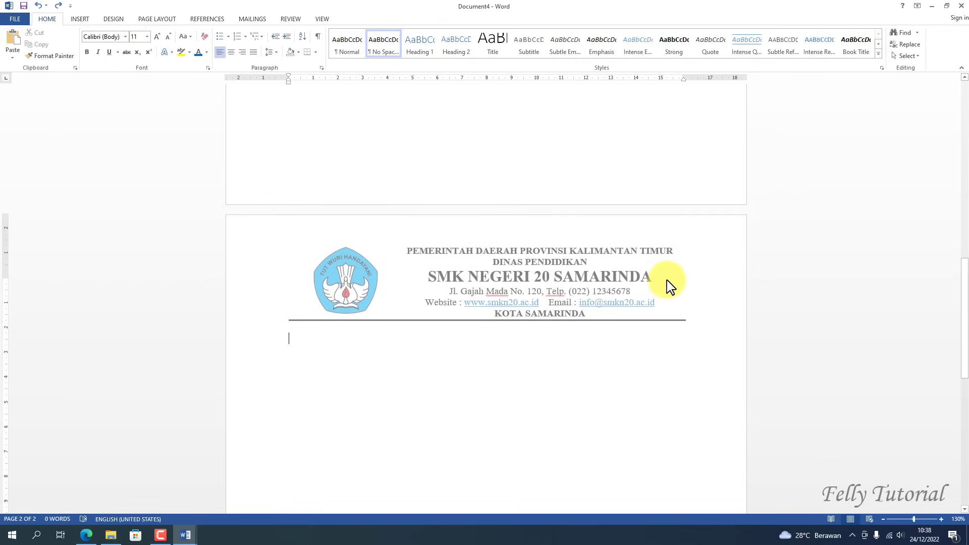
# - Enable different odd and even page headers from the second page, close header editing, and check the headers on both pages
pyautogui.doubleClick(667, 281)
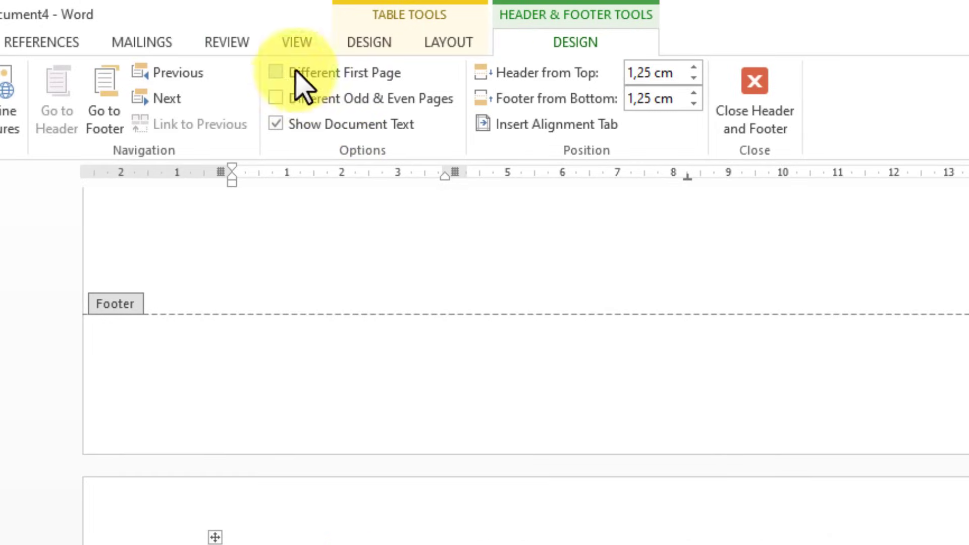
pyautogui.click(276, 99)
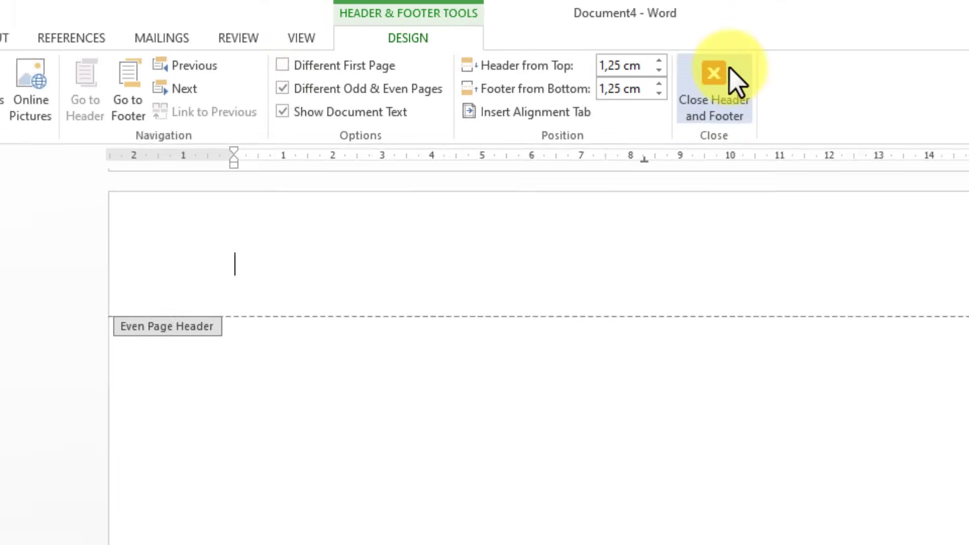
pyautogui.click(757, 86)
pyautogui.scroll(18, 652, 280)
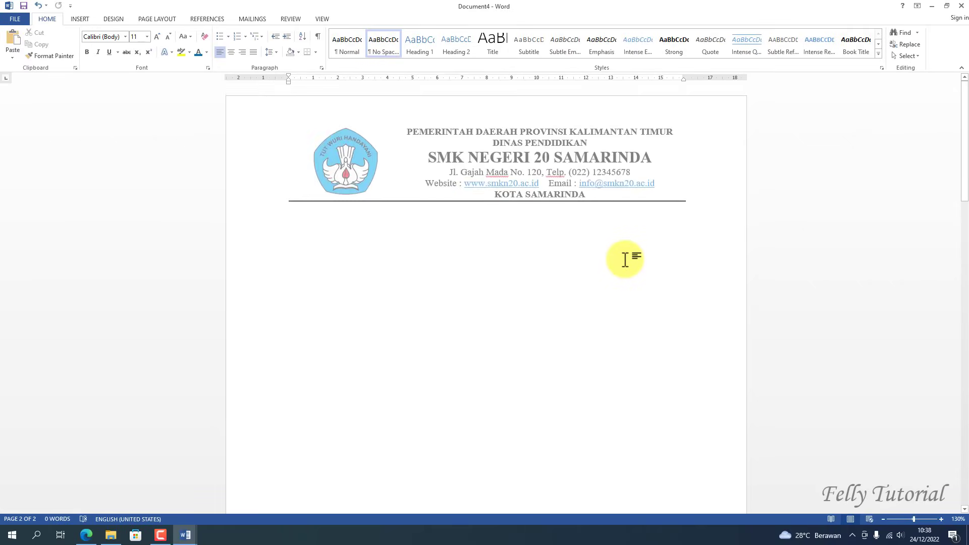
pyautogui.scroll(-4, 652, 281)
pyautogui.scroll(-8, 625, 260)
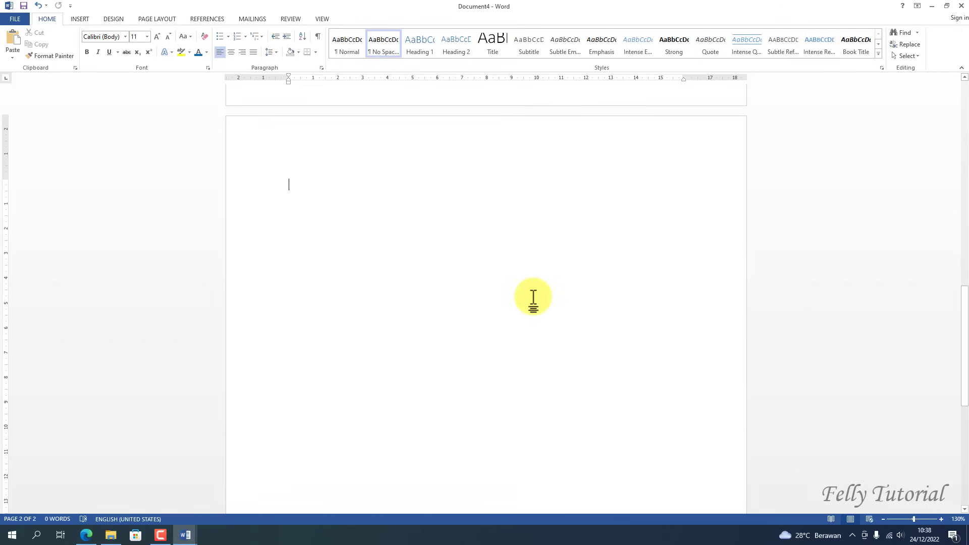
pyautogui.scroll(3, 533, 298)
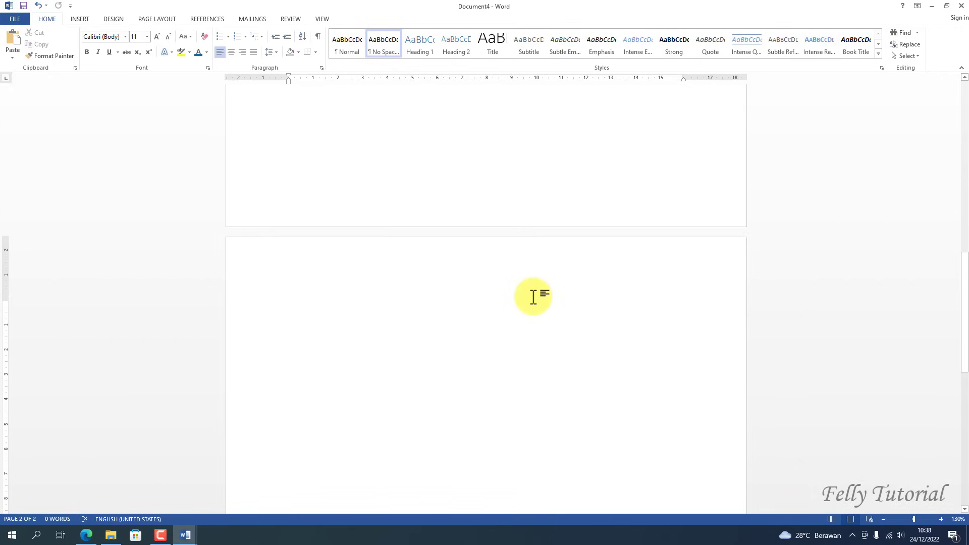
pyautogui.scroll(15, 533, 297)
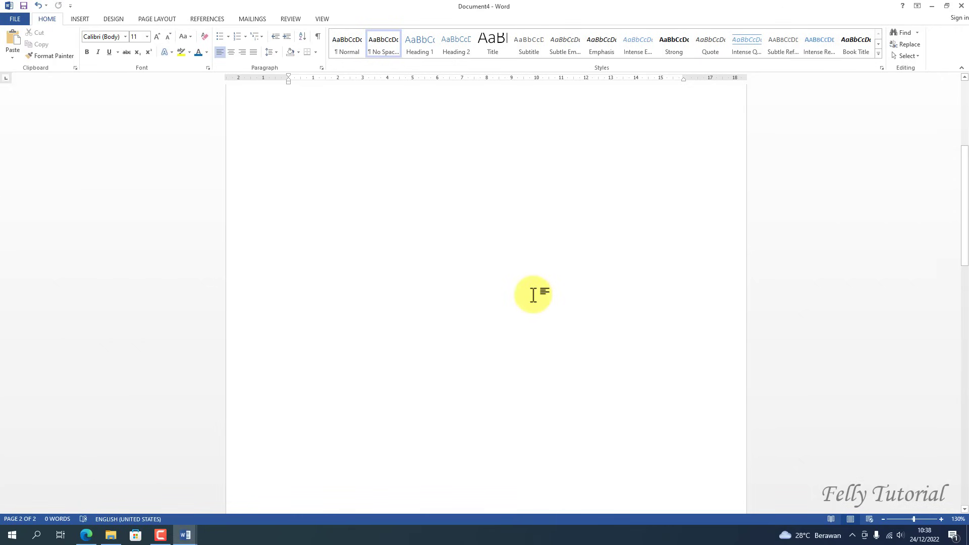
pyautogui.scroll(1, 533, 295)
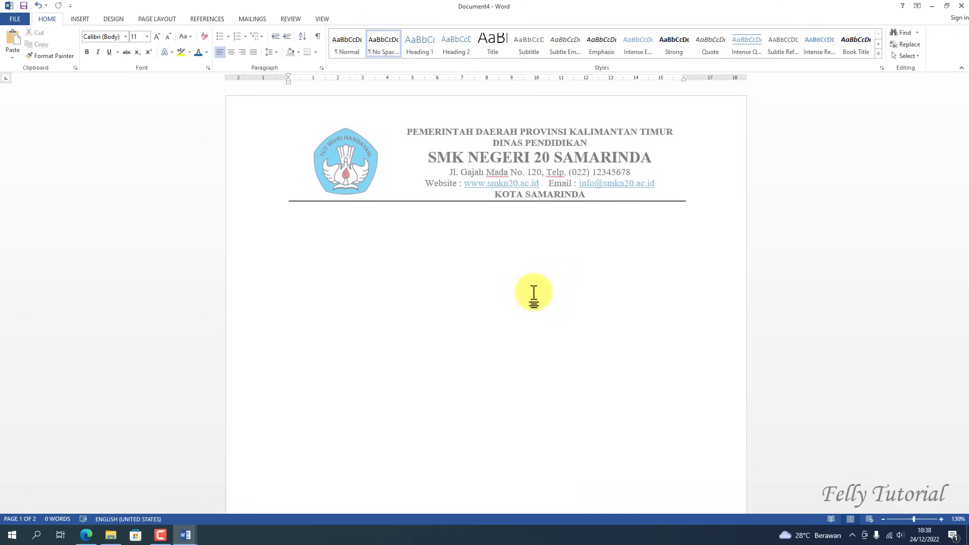